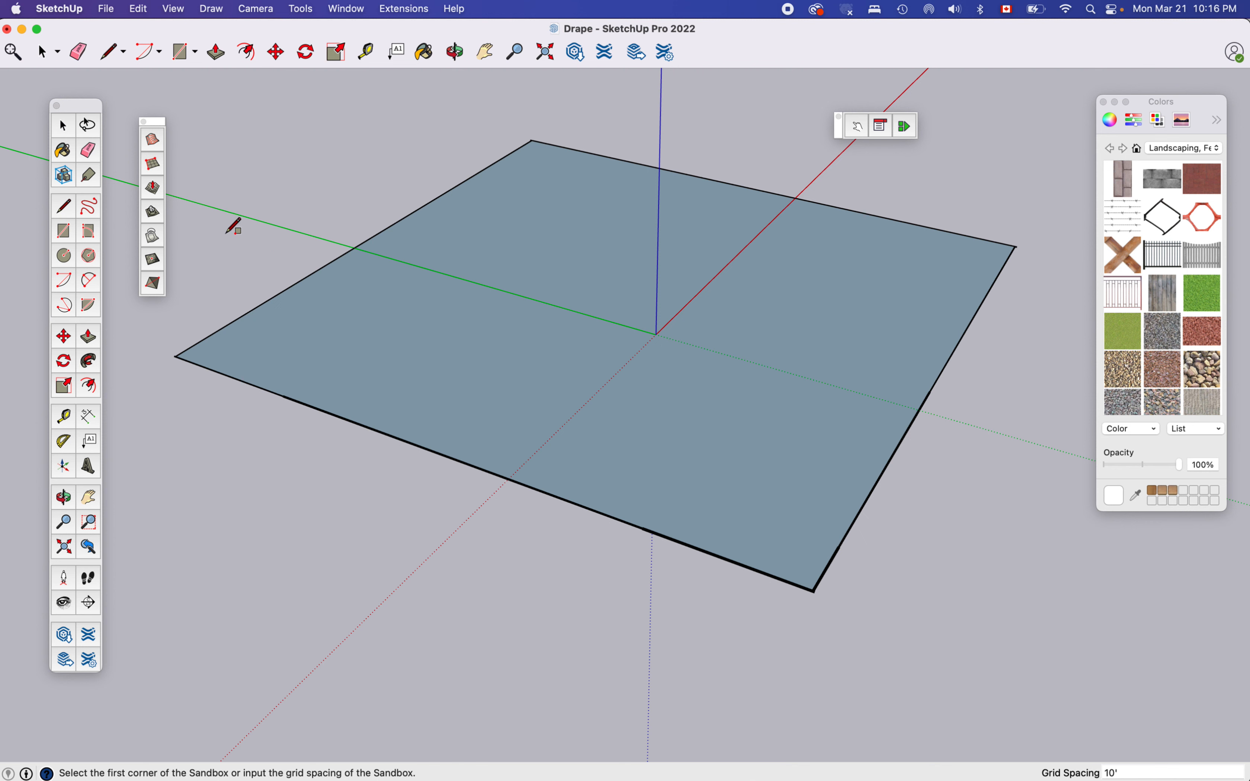
- Open the flat terrain group for editing and smoove a dip about 43' deep near its left corner, using a 300' radius
key("space")
double_click(411, 309)
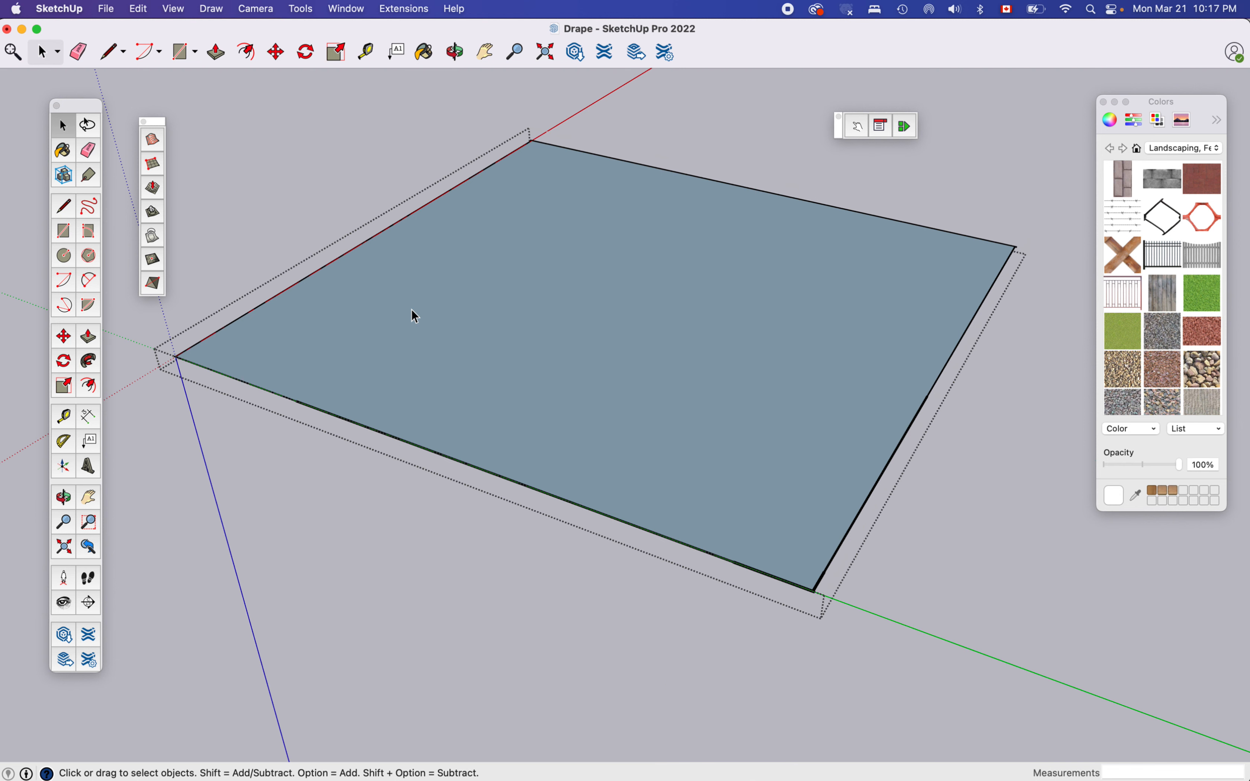
left_click(153, 188)
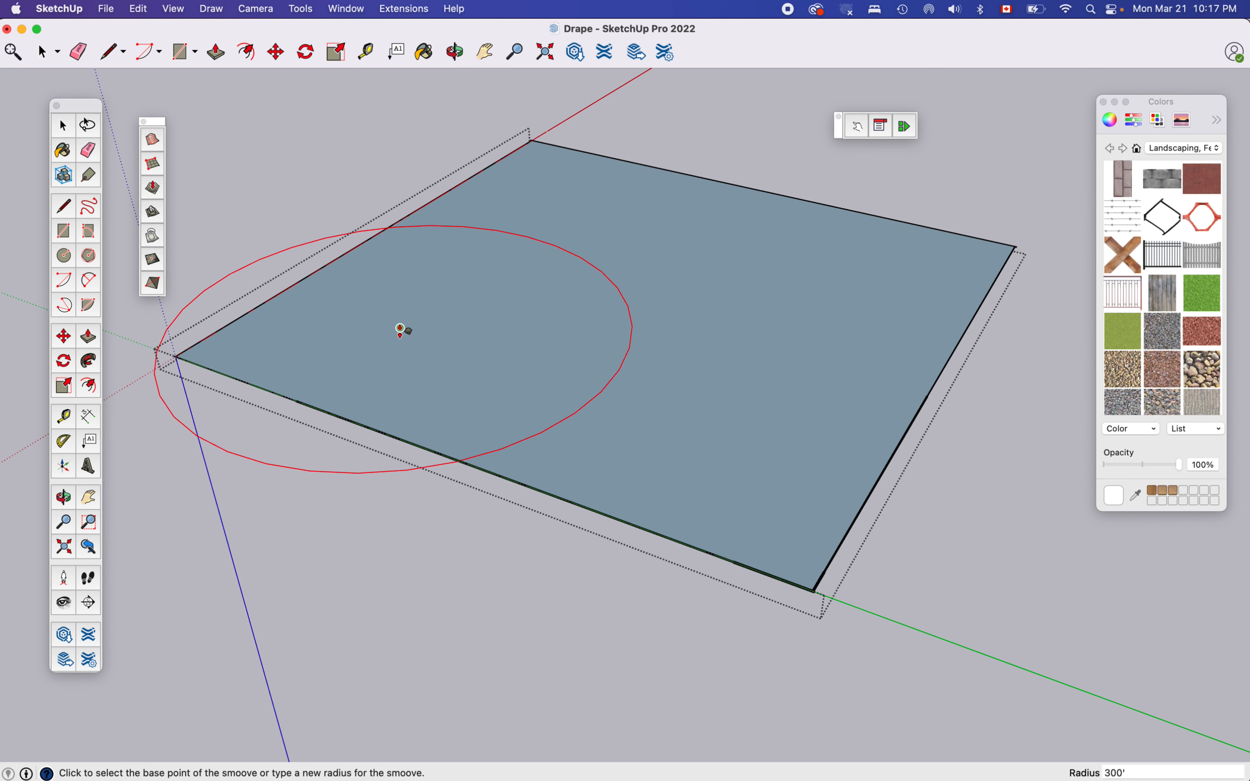
left_click(400, 329)
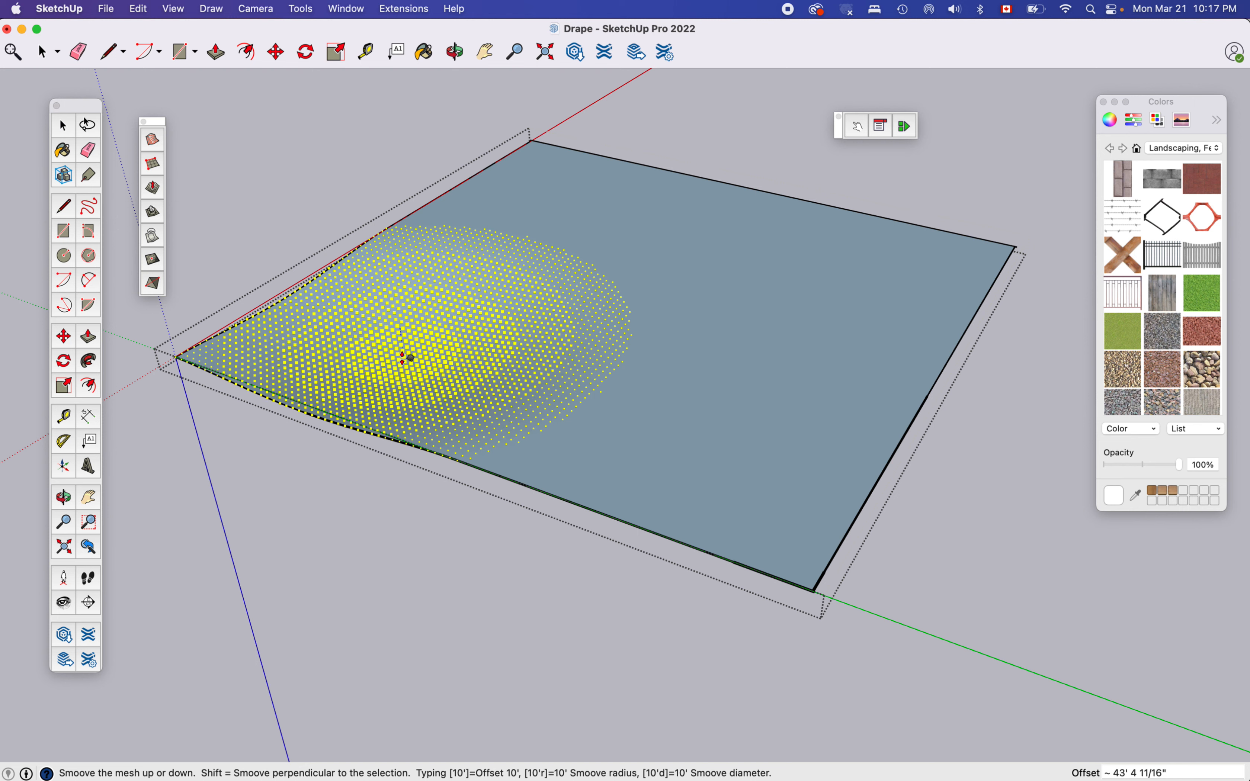
left_click(408, 356)
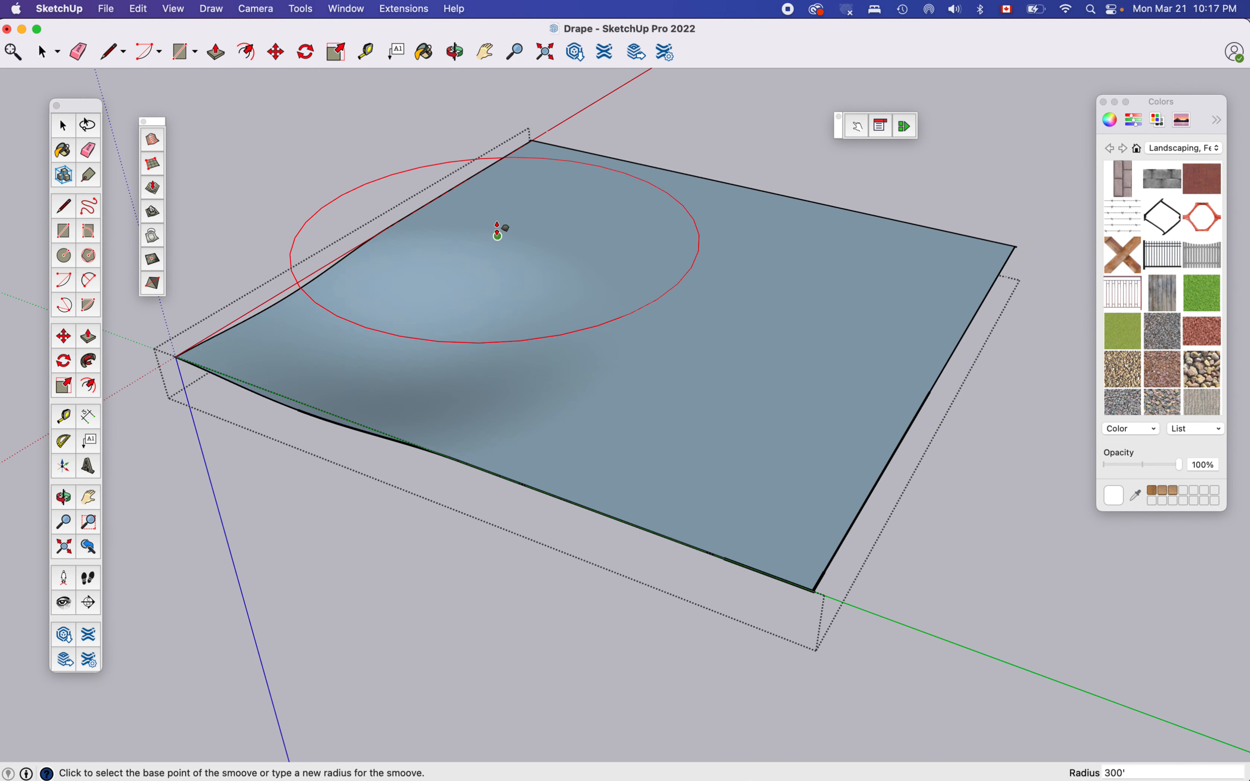
- Smoove a hill upward behind the first dip, and lower the terrain's back edge beside it by about 13'
left_click(498, 230)
left_click(502, 197)
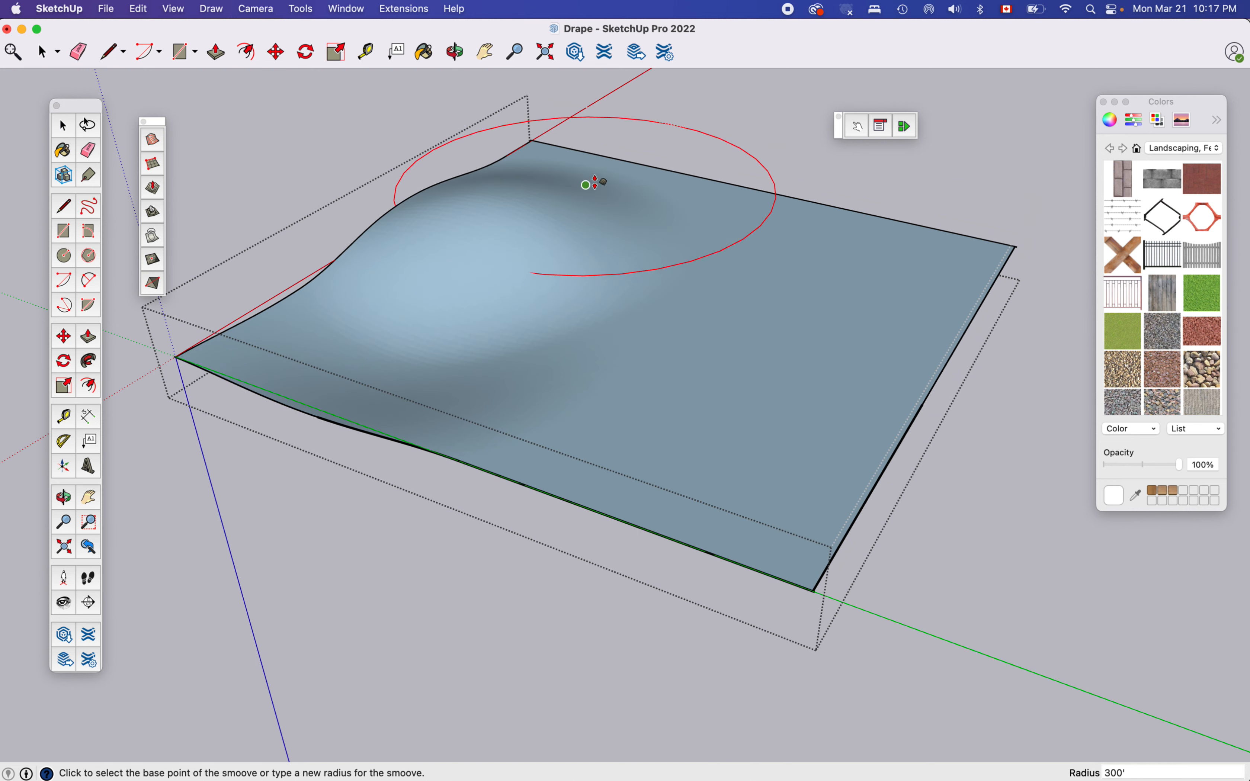
left_click(620, 177)
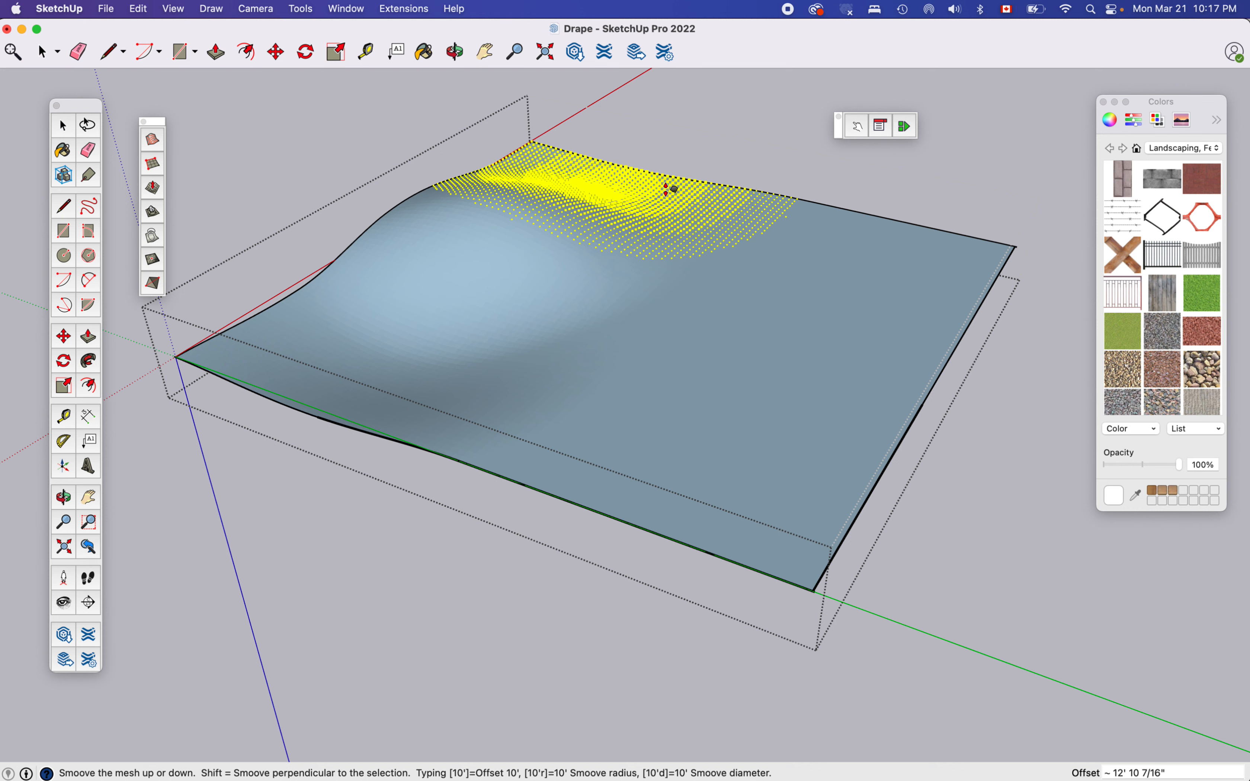
left_click(666, 188)
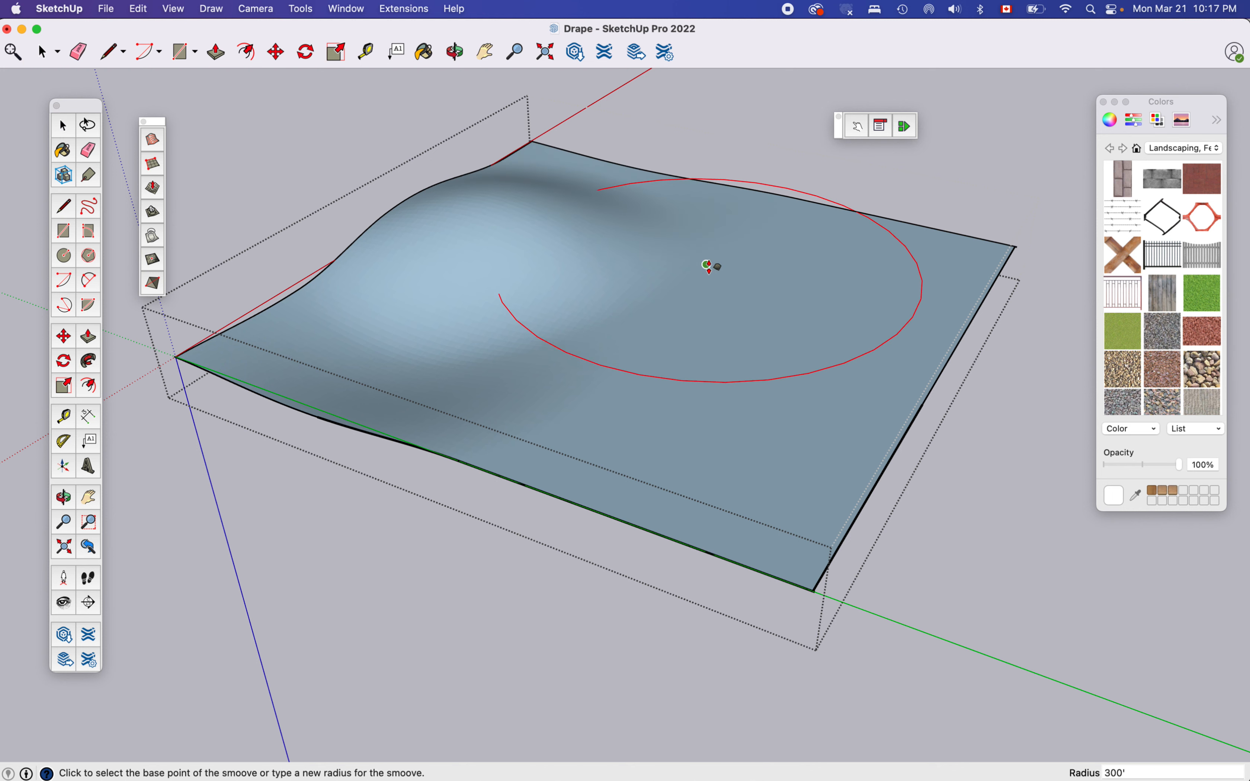
- Smoove a dip about 42' deep right of the hill, and raise the terrain's far right corner in two passes
left_click(724, 274)
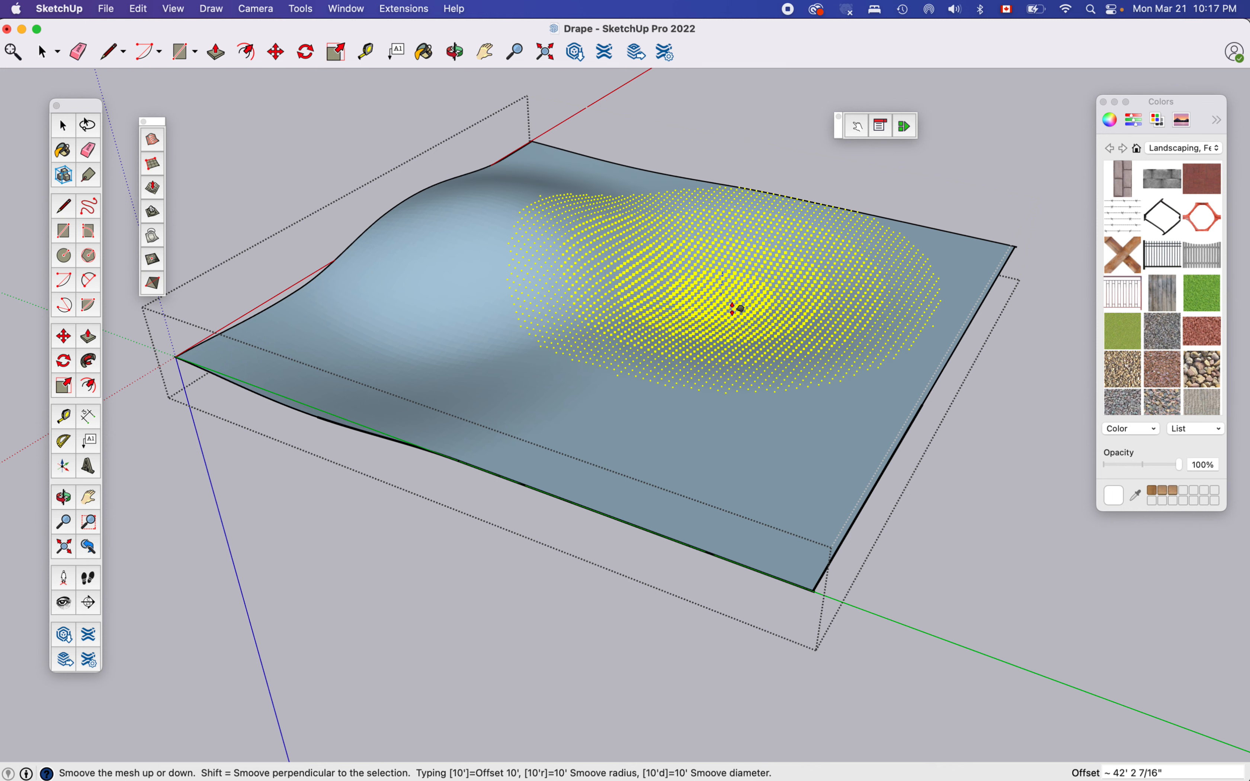
left_click(733, 311)
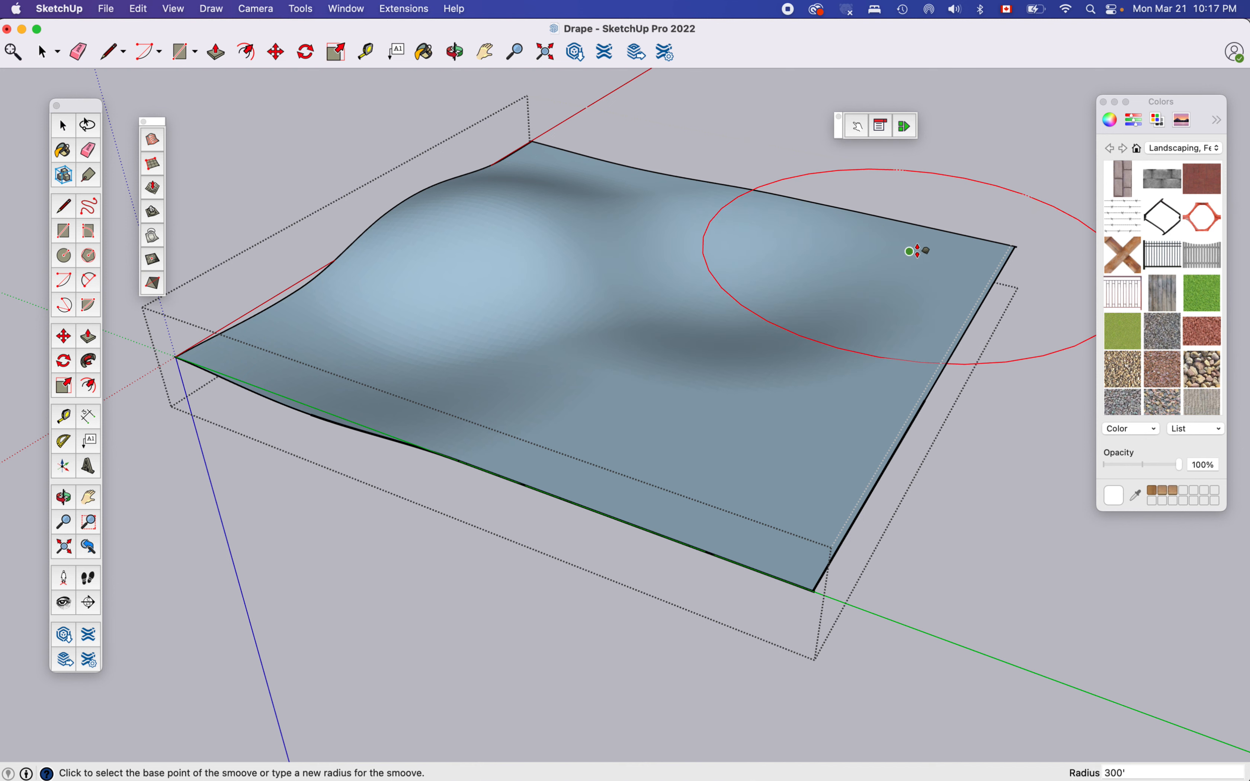
left_click(919, 253)
left_click(958, 230)
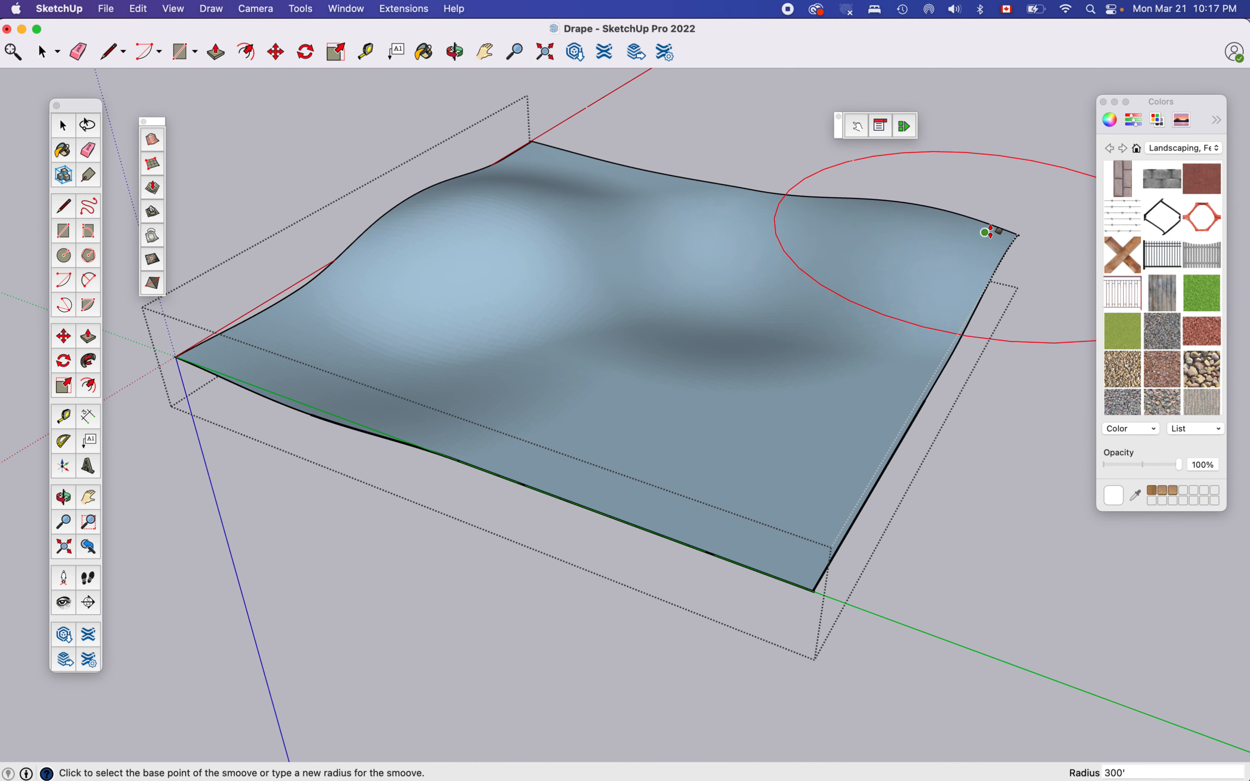
left_click(996, 235)
left_click(996, 201)
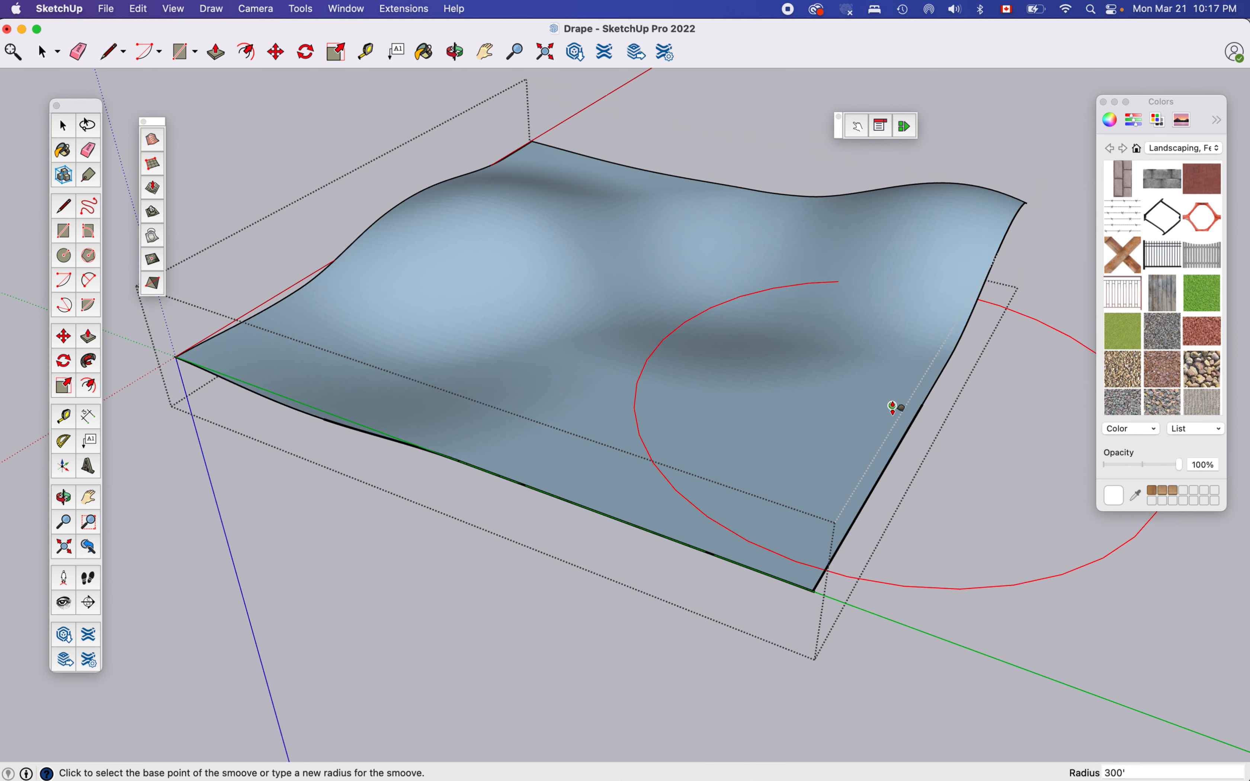
- Smoove the terrain's right edge down about 57' and raise the middle of its front edge by at least 32'
left_click(887, 413)
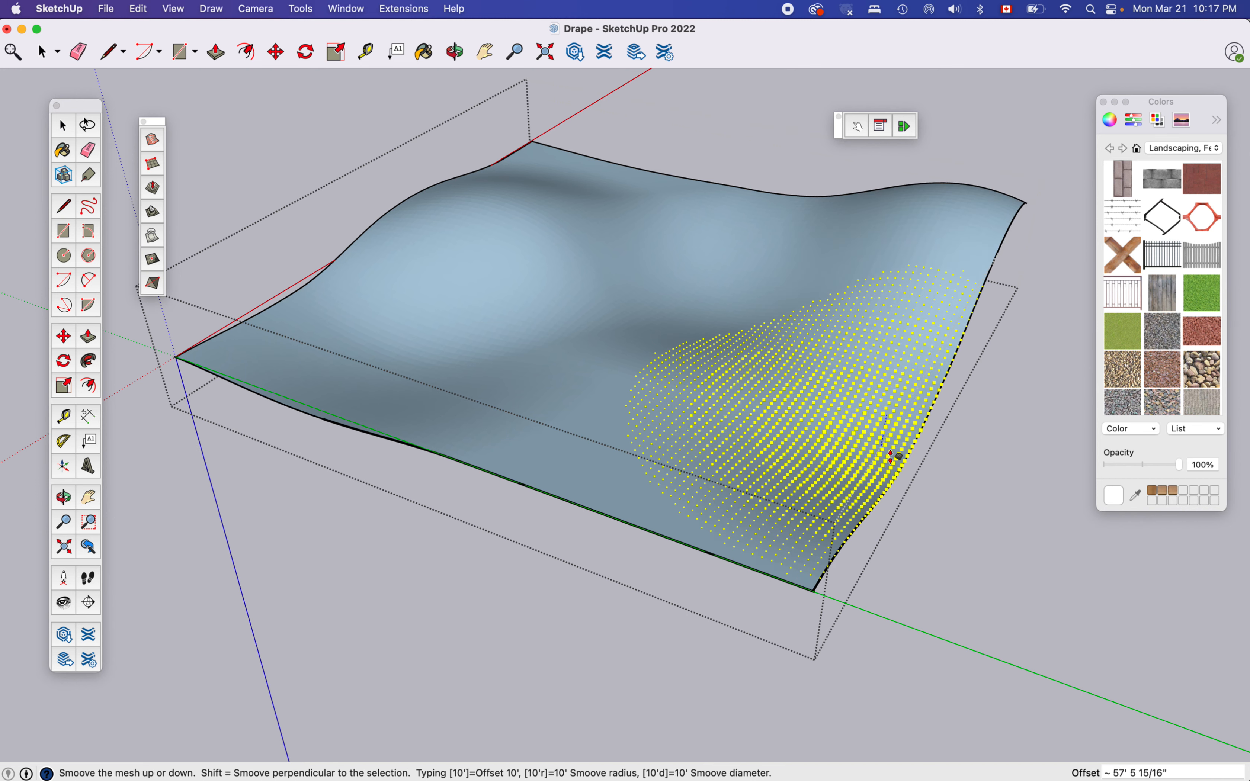
left_click(895, 451)
left_click(578, 469)
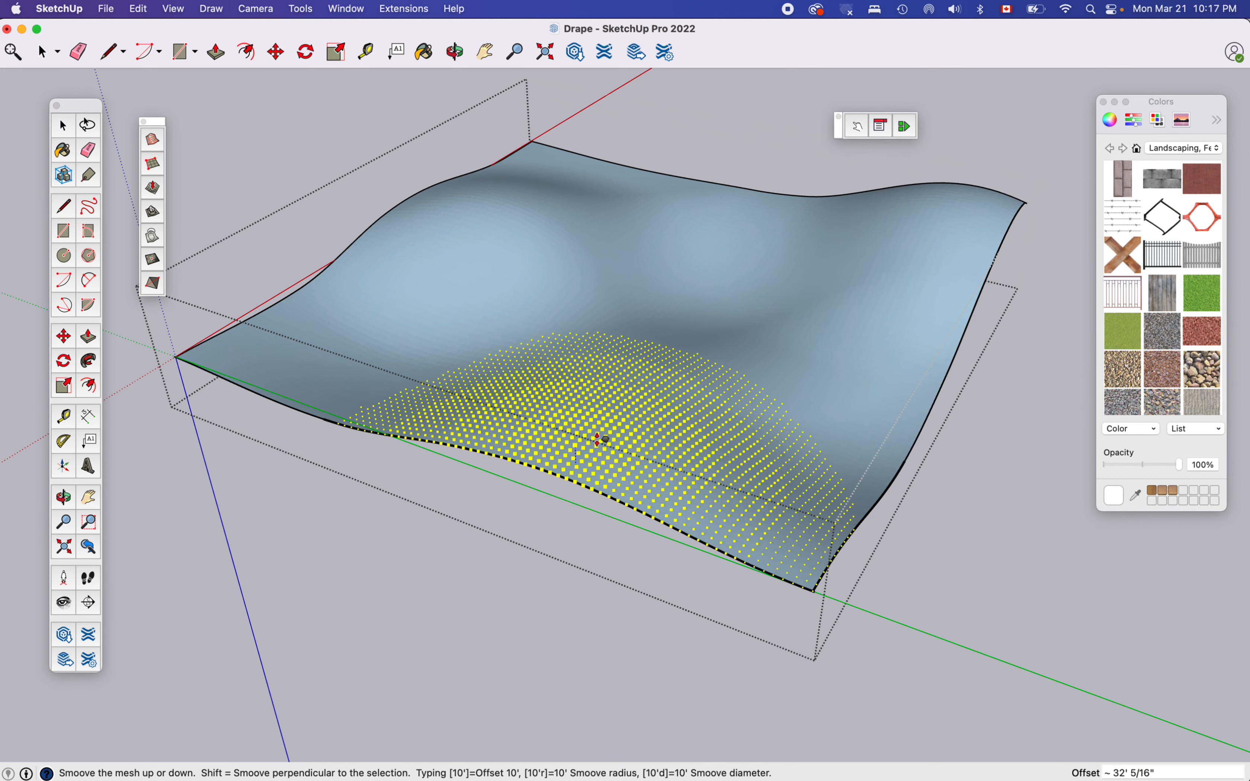
left_click(598, 432)
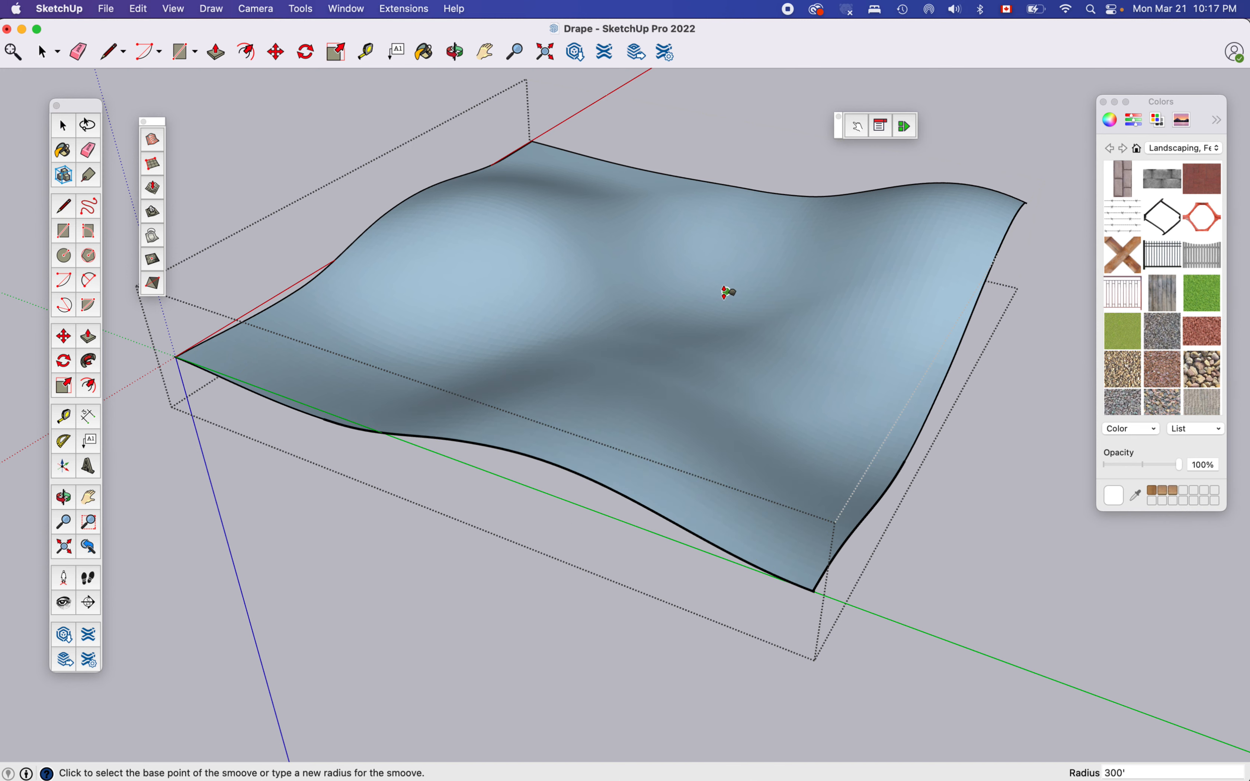
- Paint the entire terrain mesh with the bright green grass material from the Landscaping collection, and clear the selection
key("o")
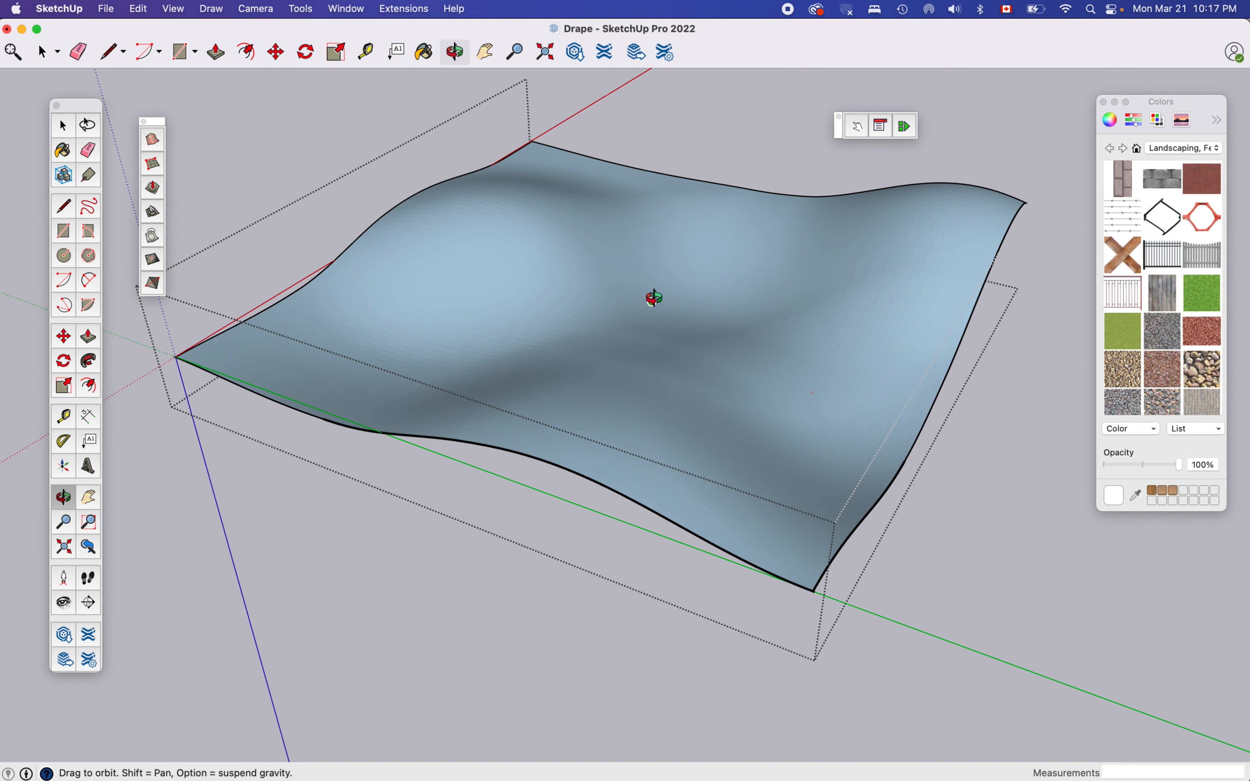
left_click_drag(655, 298, 477, 689)
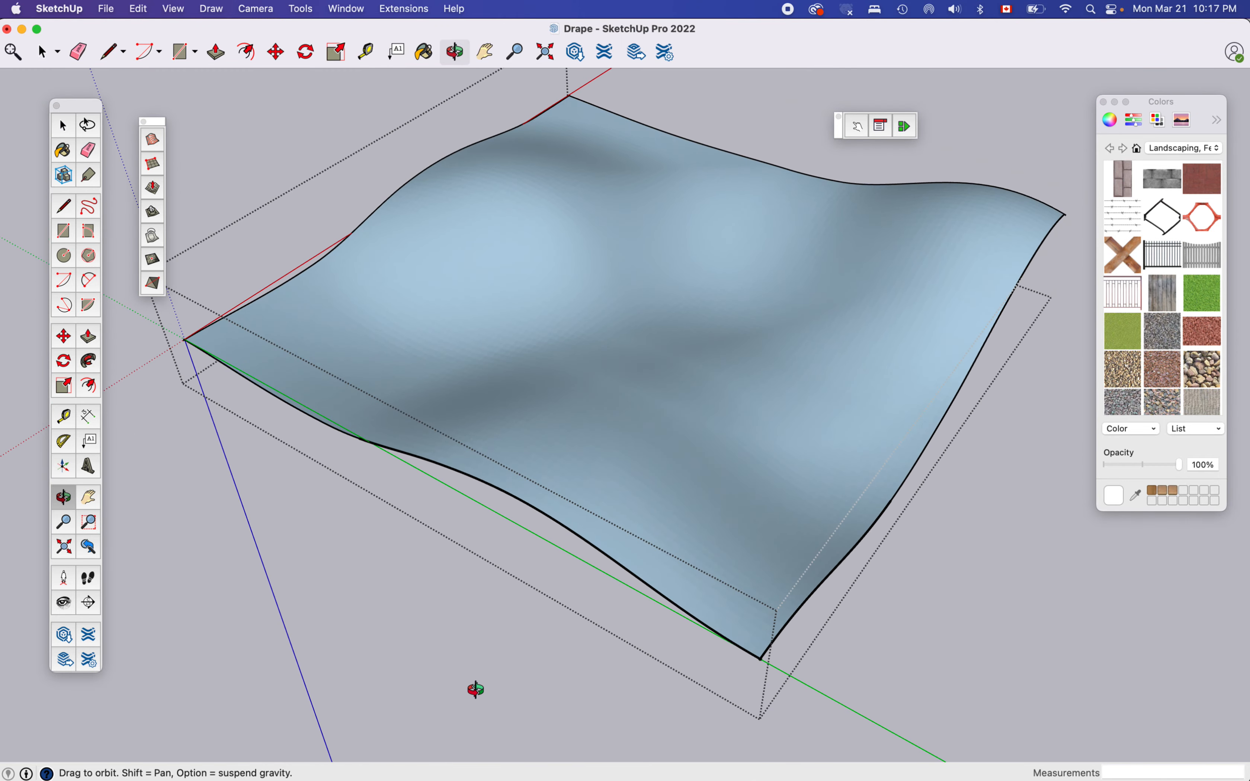
left_click(1203, 293)
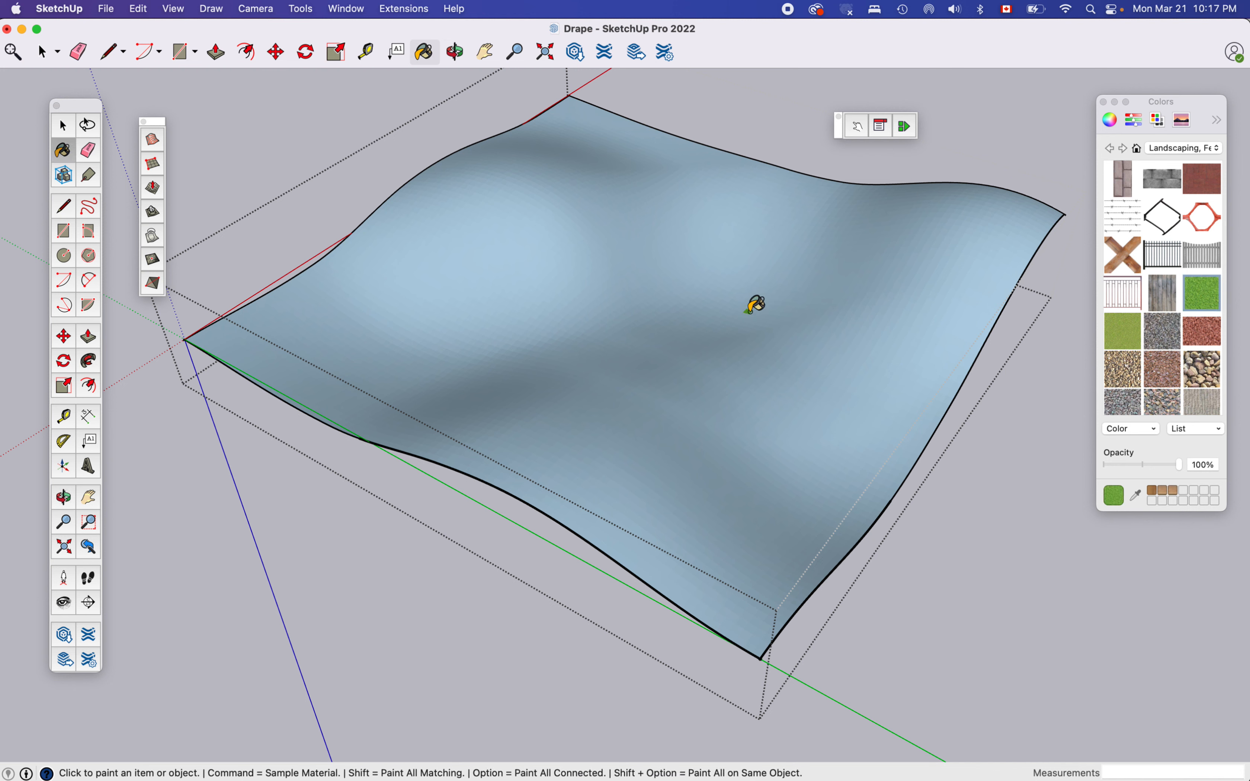
key("space")
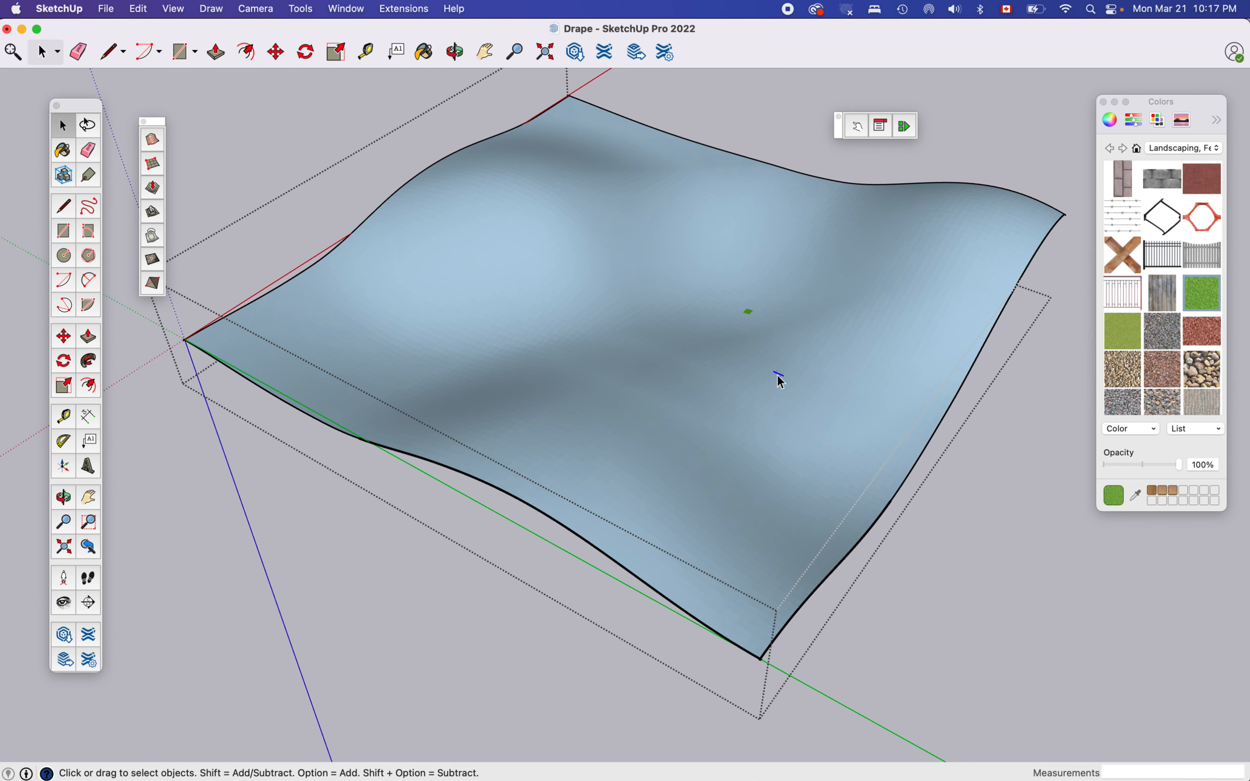
triple_click(778, 377)
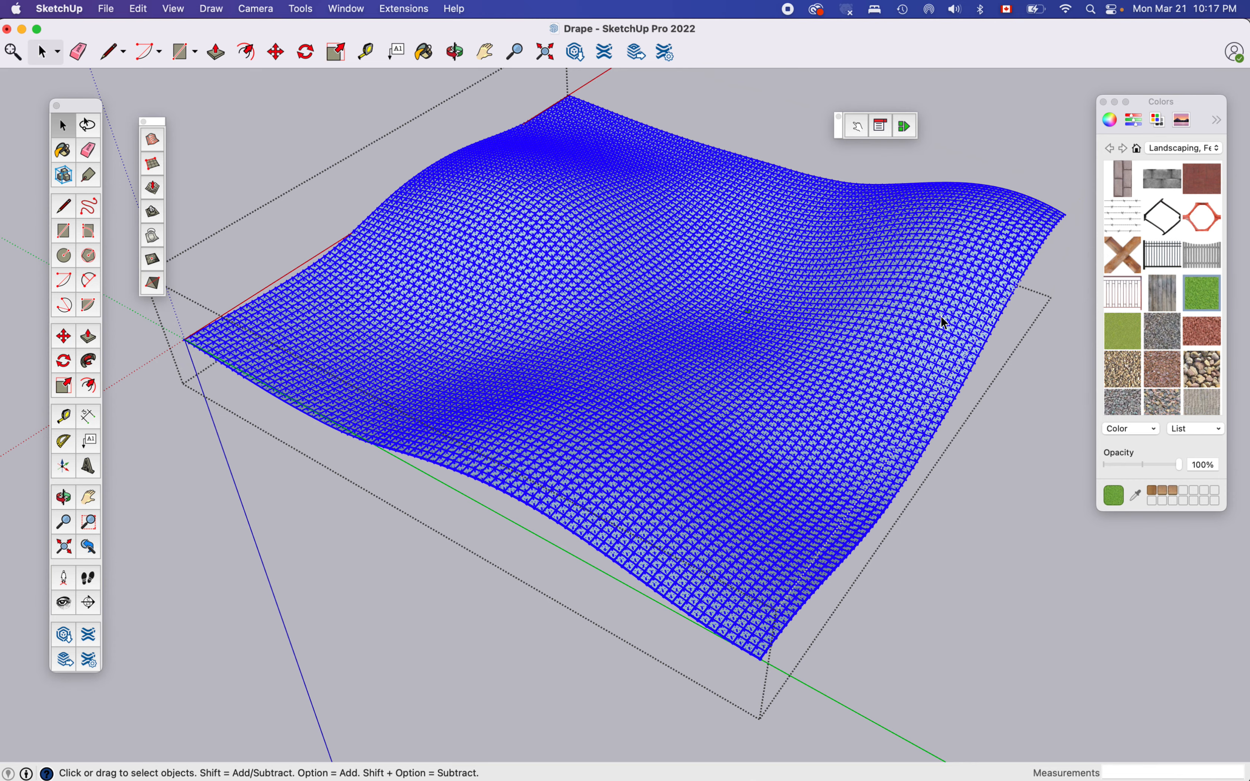
left_click(1119, 329)
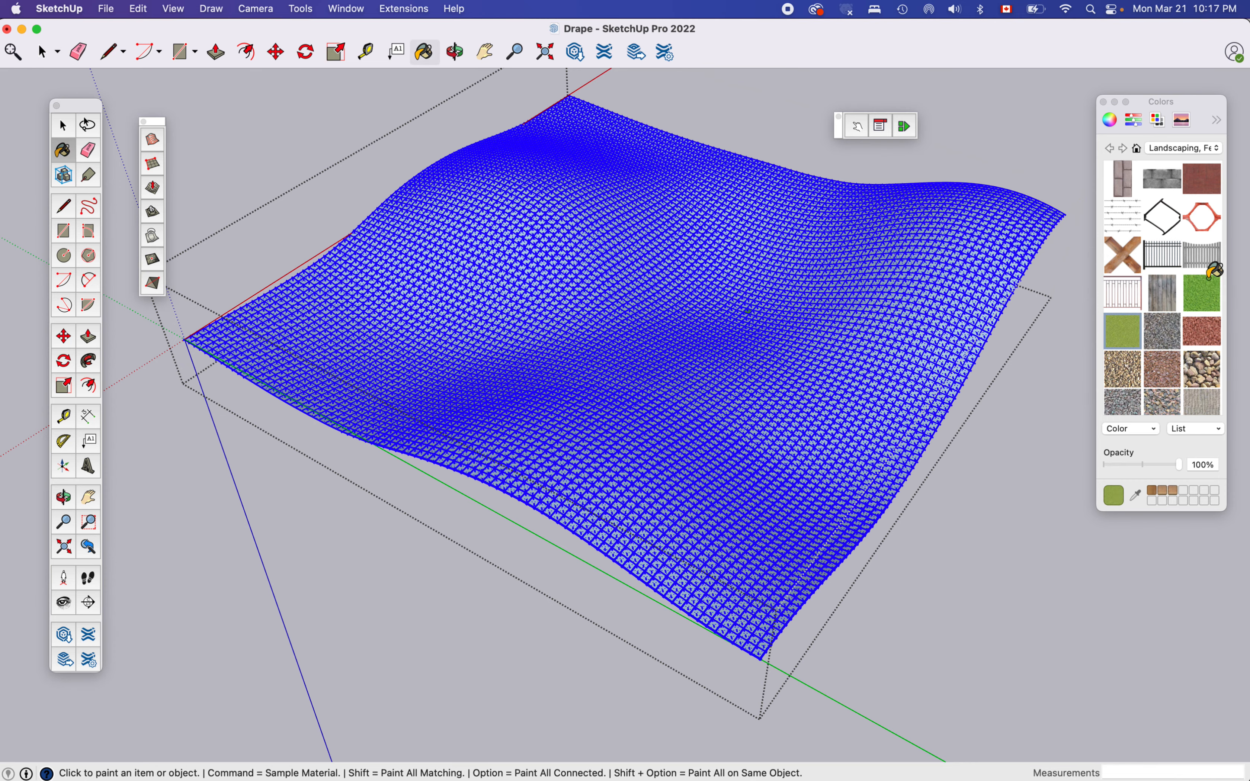
left_click(861, 273)
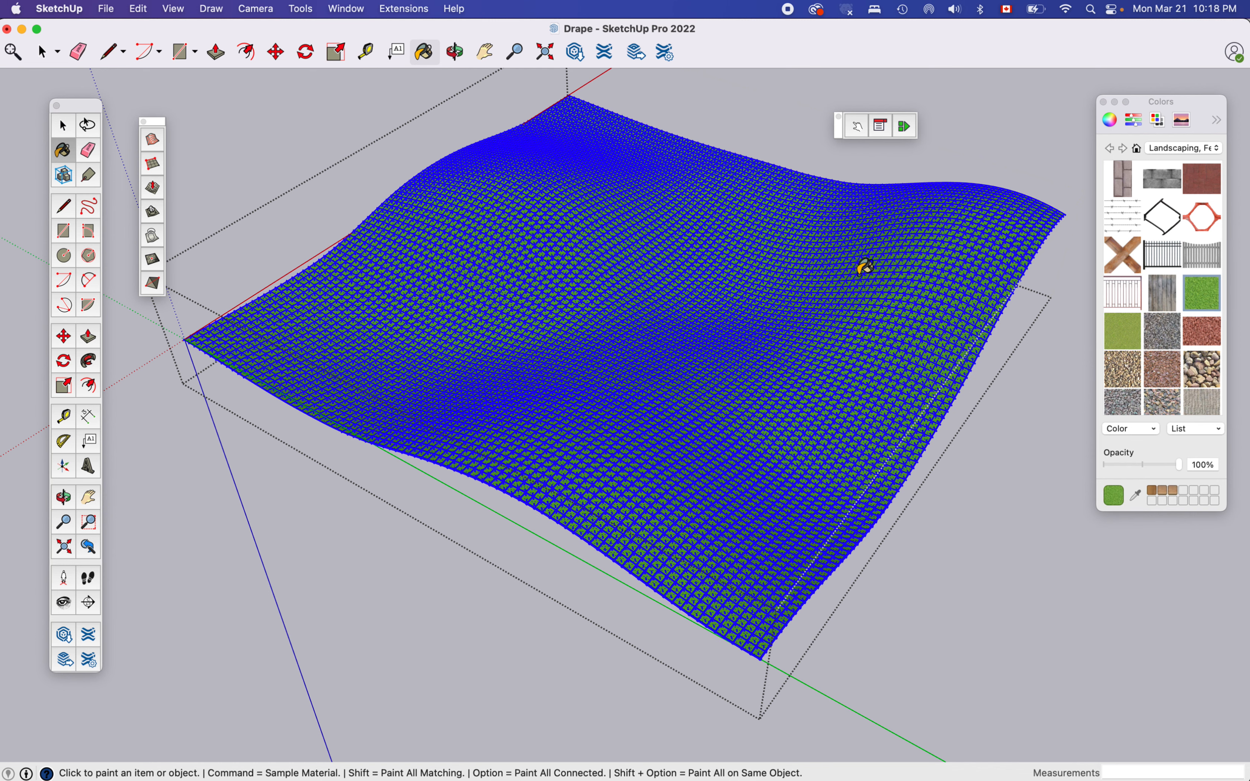
key("space")
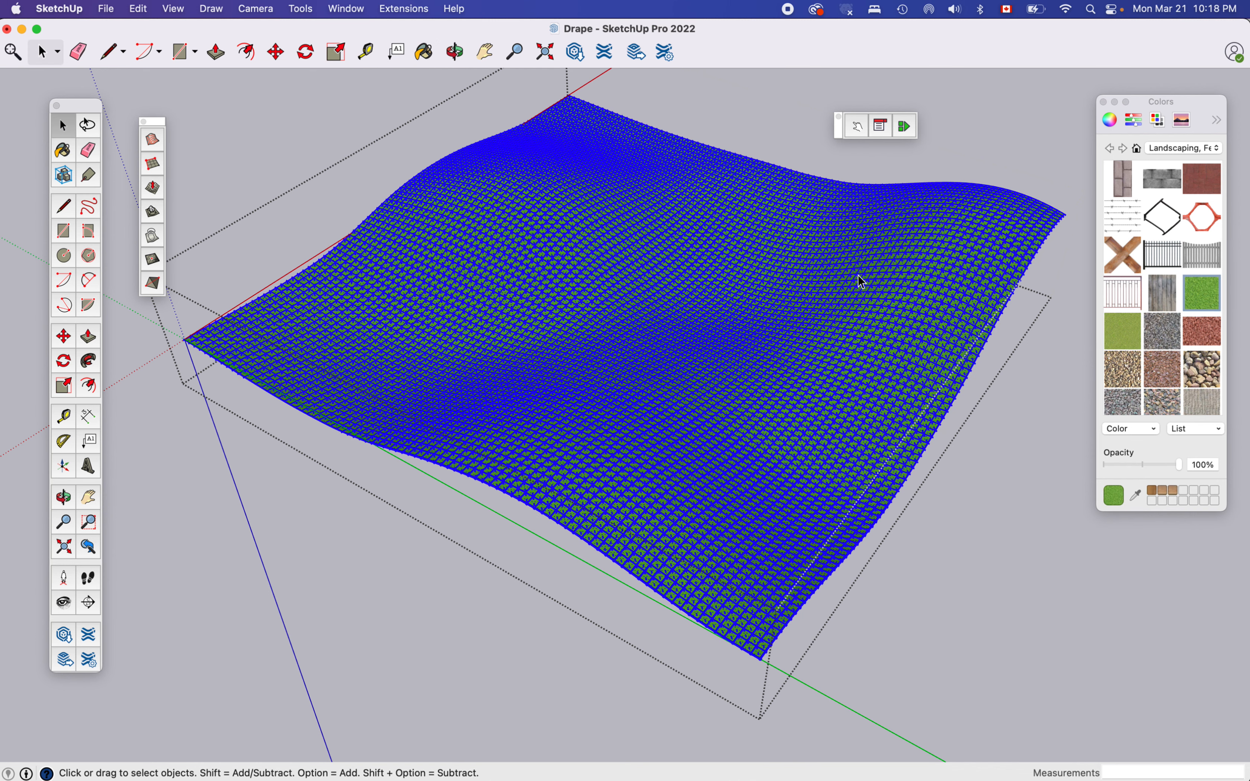
left_click(775, 151)
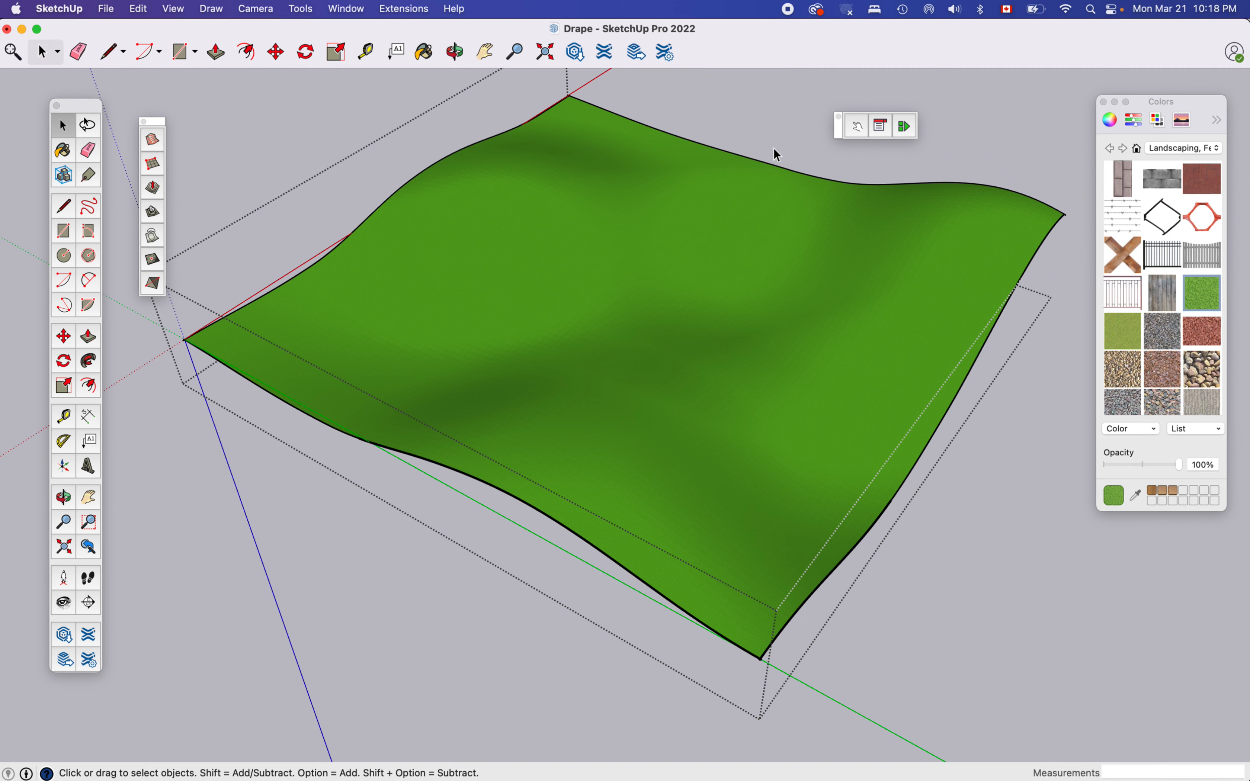
- Turn on the Edges edge style to display the terrain's mesh grid
left_click(173, 9)
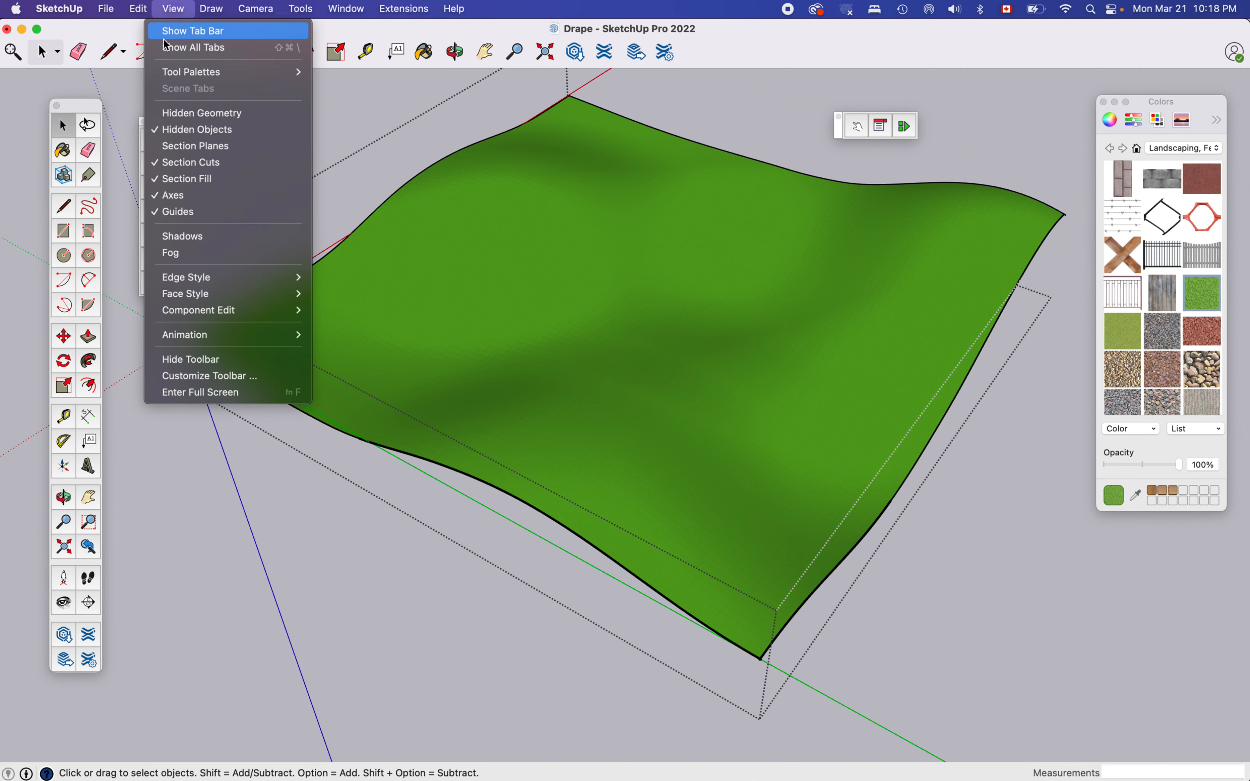
mouse_move(183, 281)
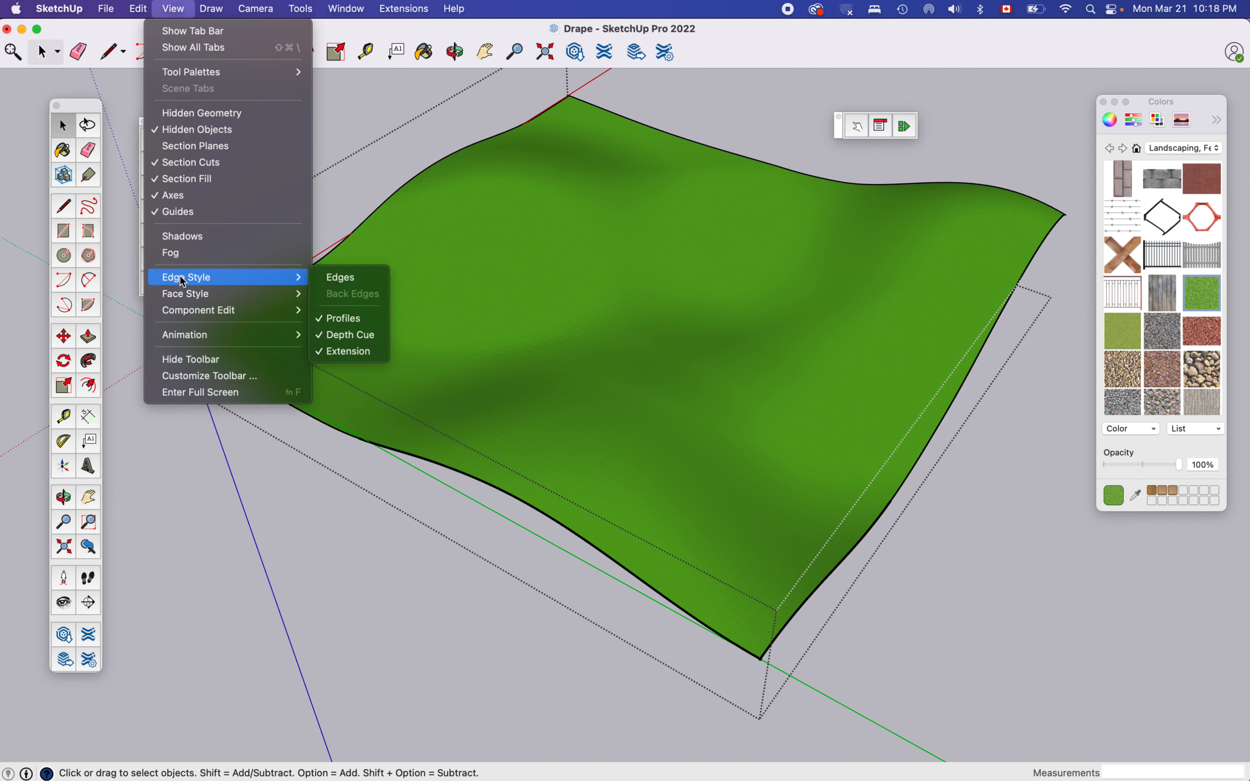
left_click(347, 278)
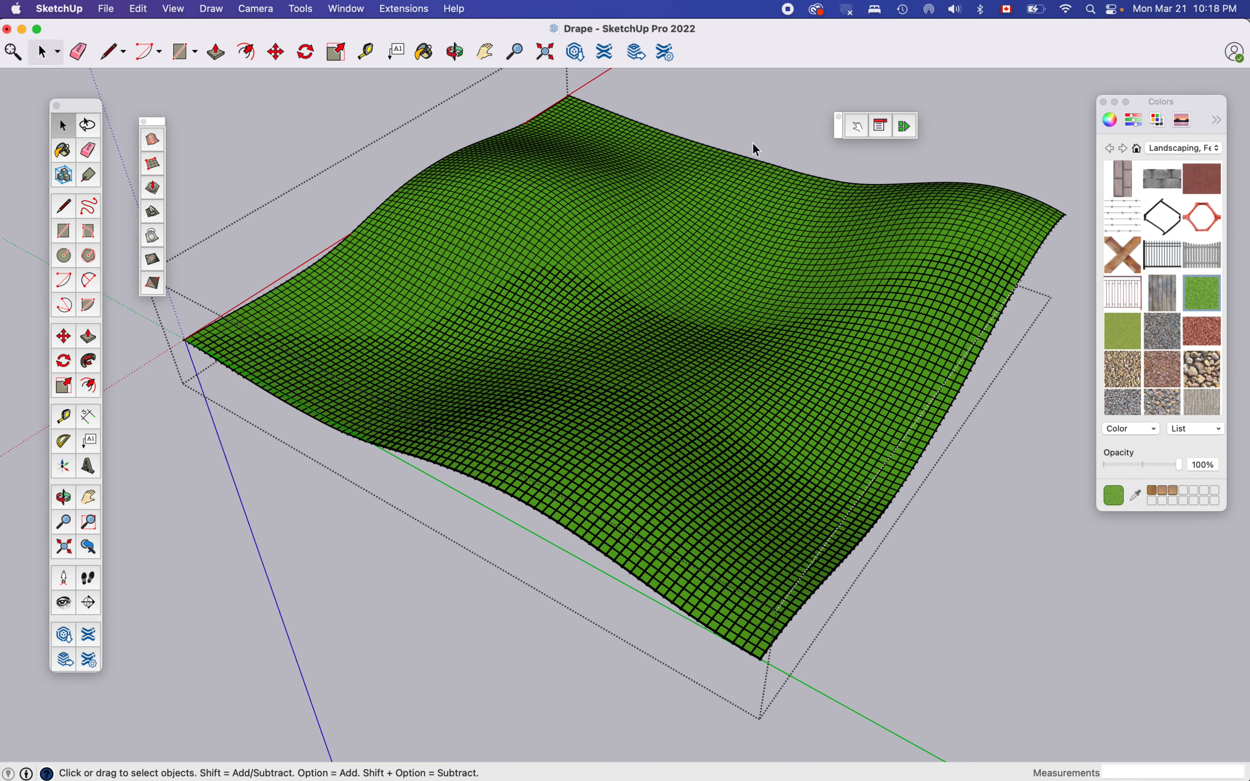
- Draw a long, narrow rectangle about 972' by 48' alongside the terrain's right edge
scroll(757, 144, "down", 3)
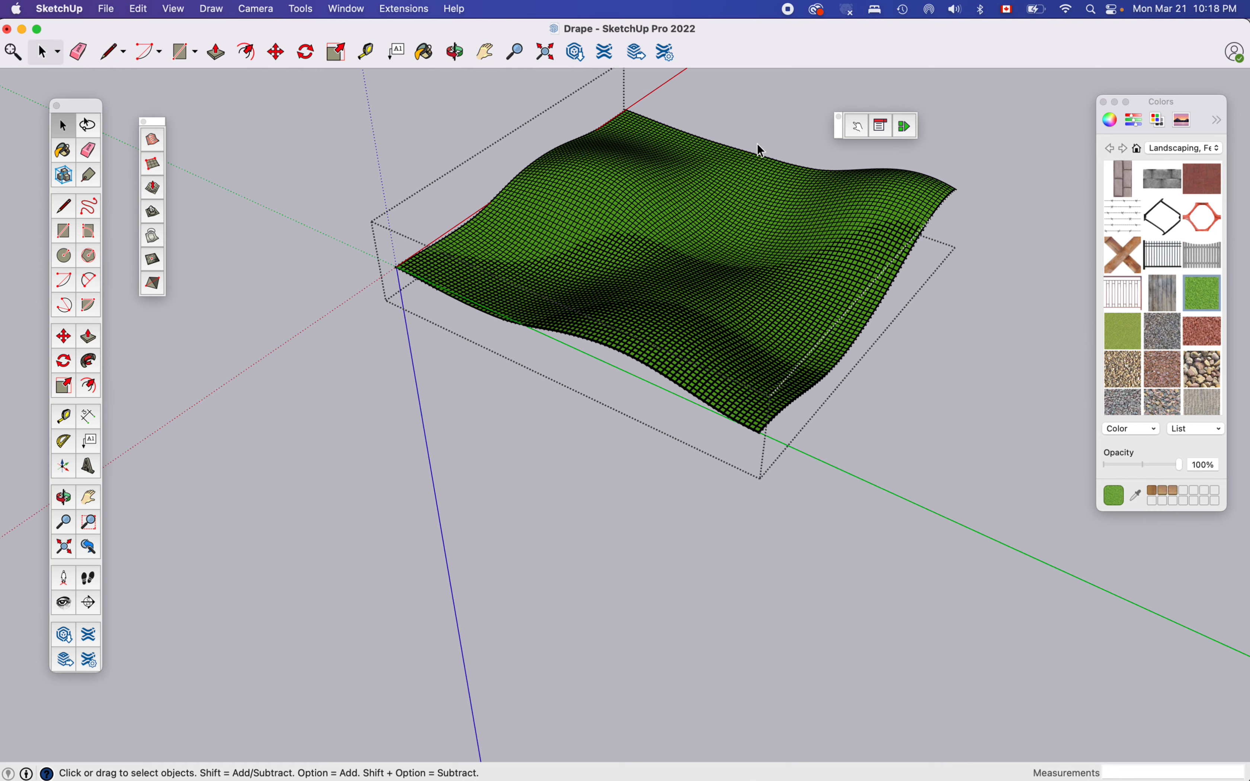
key("o")
left_click_drag(669, 245, 847, 413)
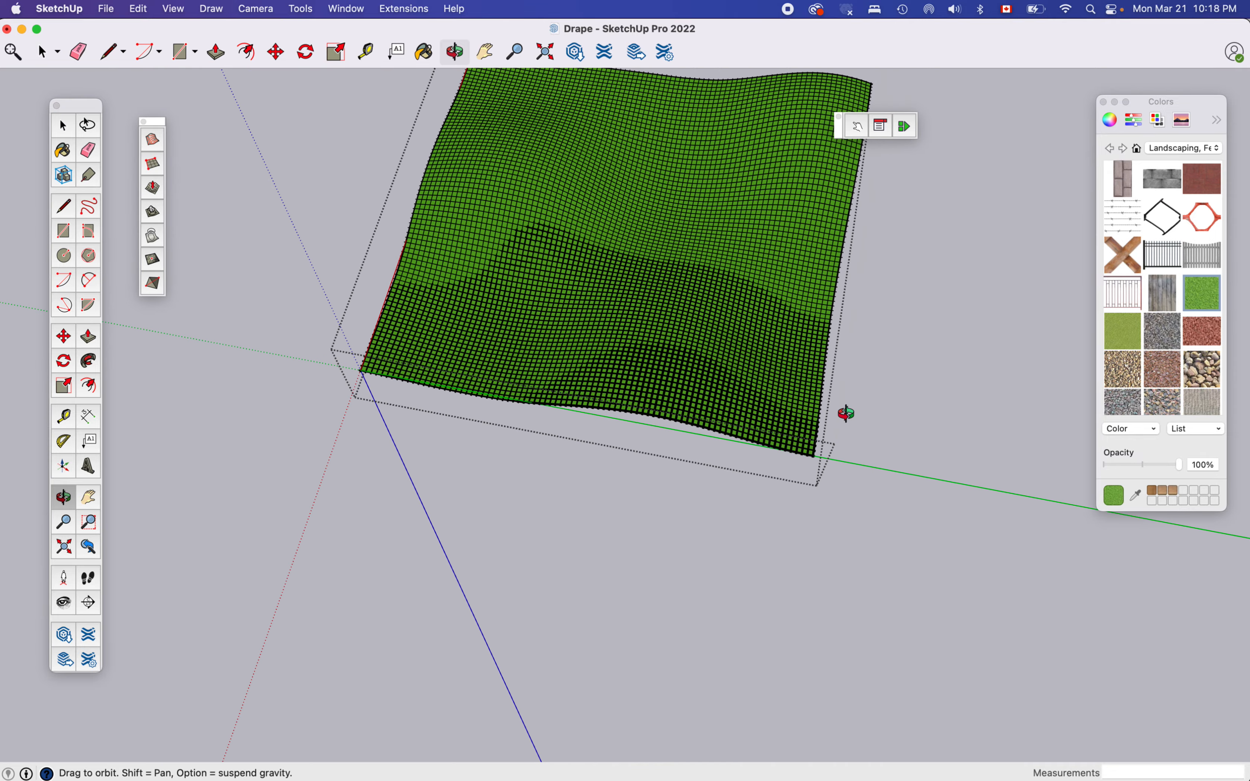
scroll(845, 413, "down", 3)
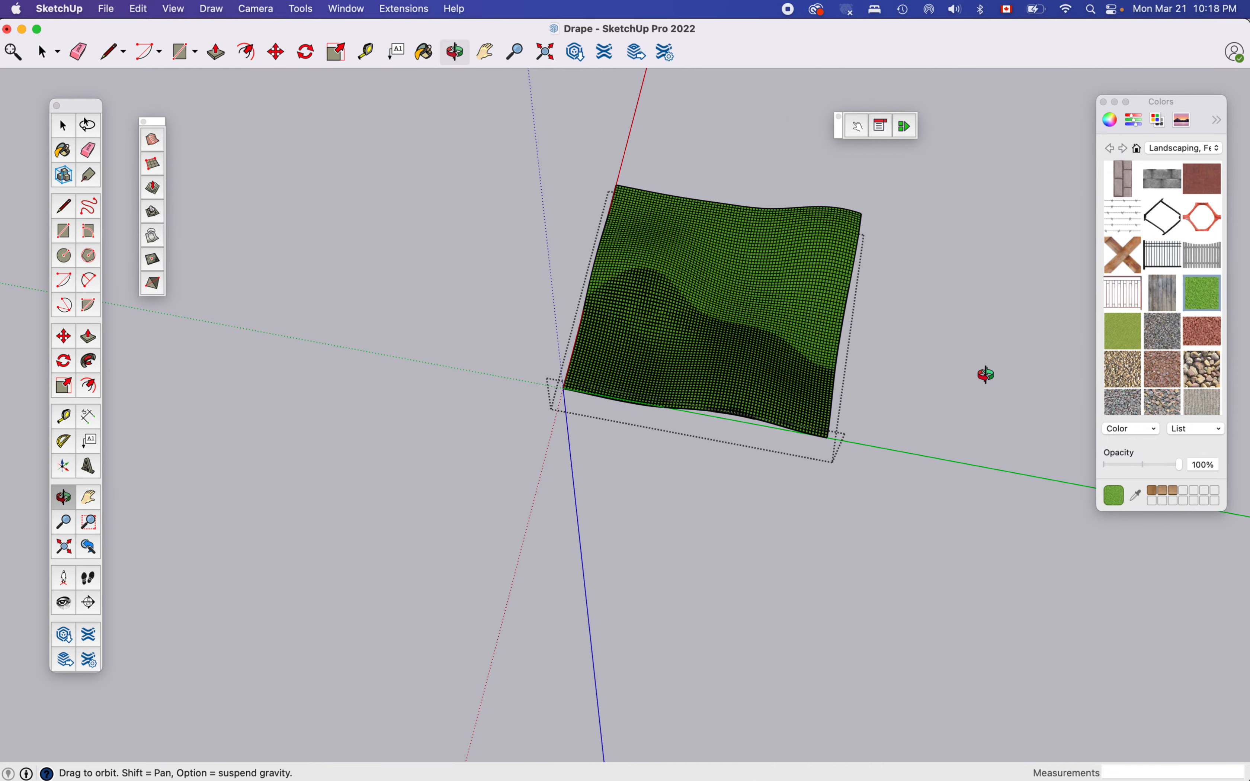
scroll(985, 375, "up", 3)
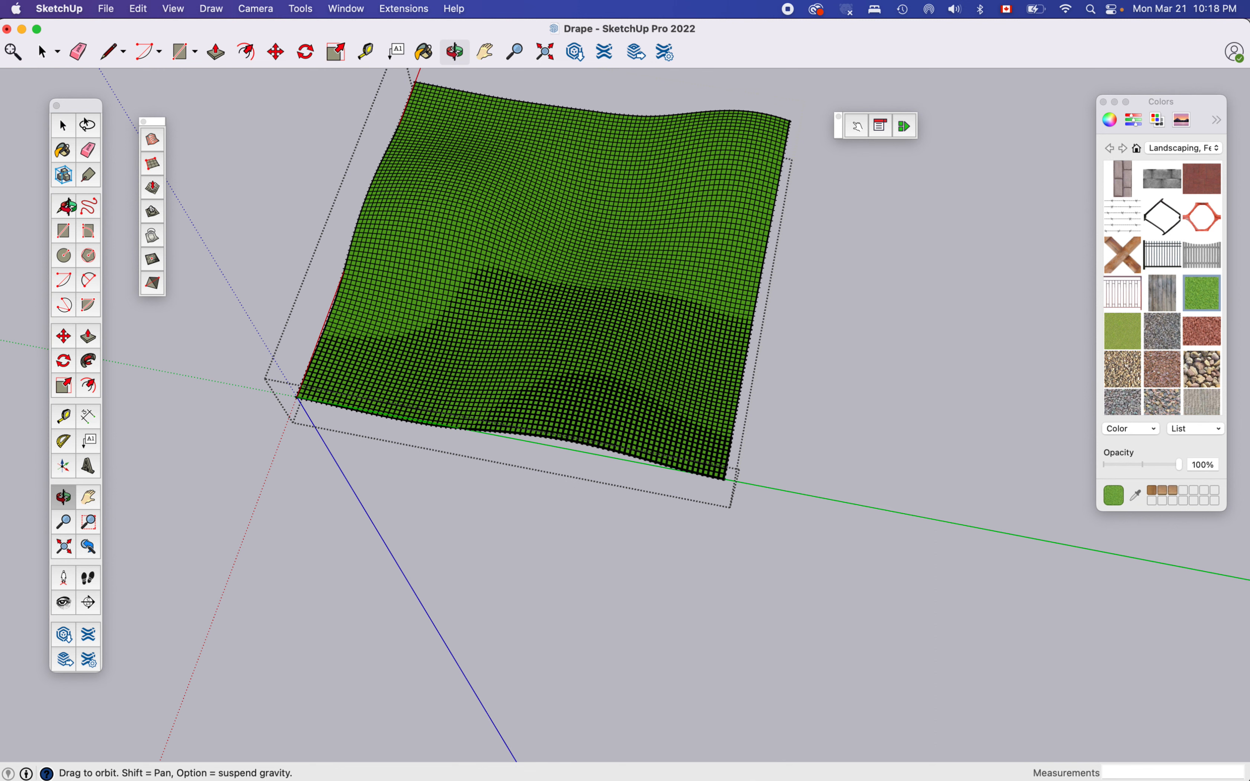
left_click(64, 231)
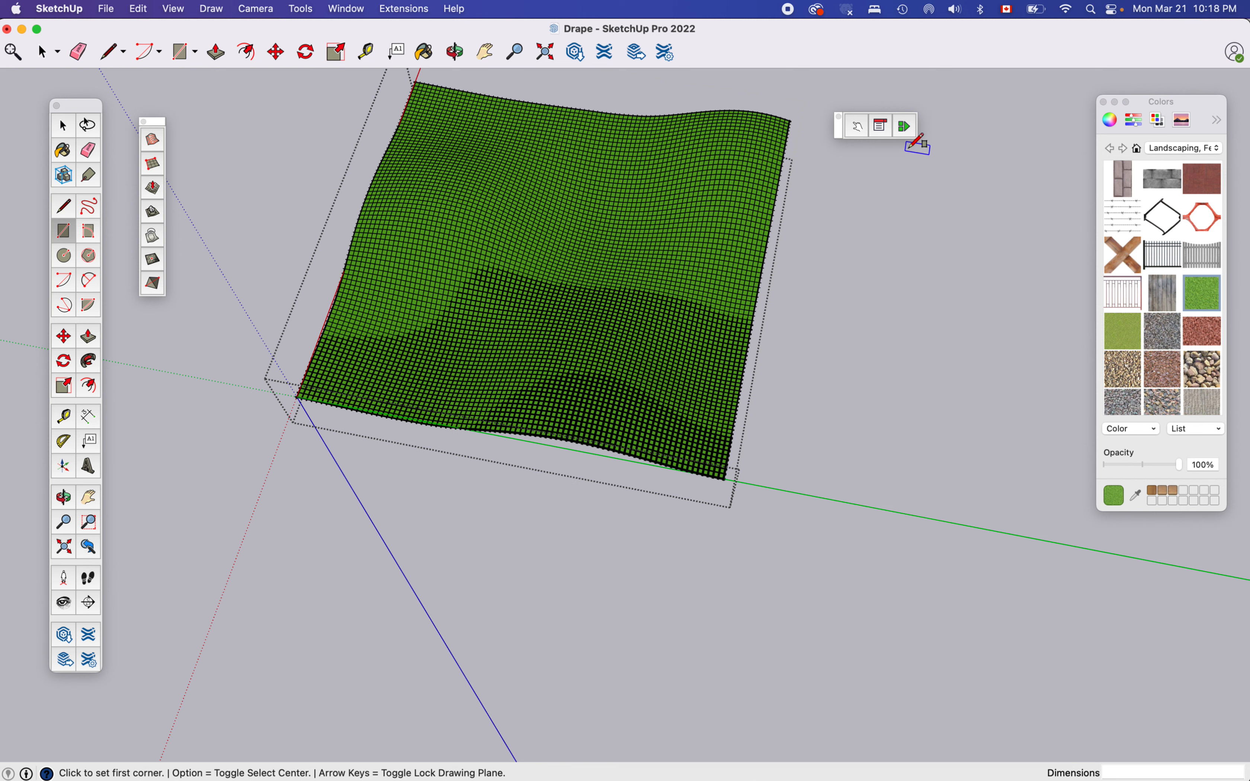
left_click(933, 124)
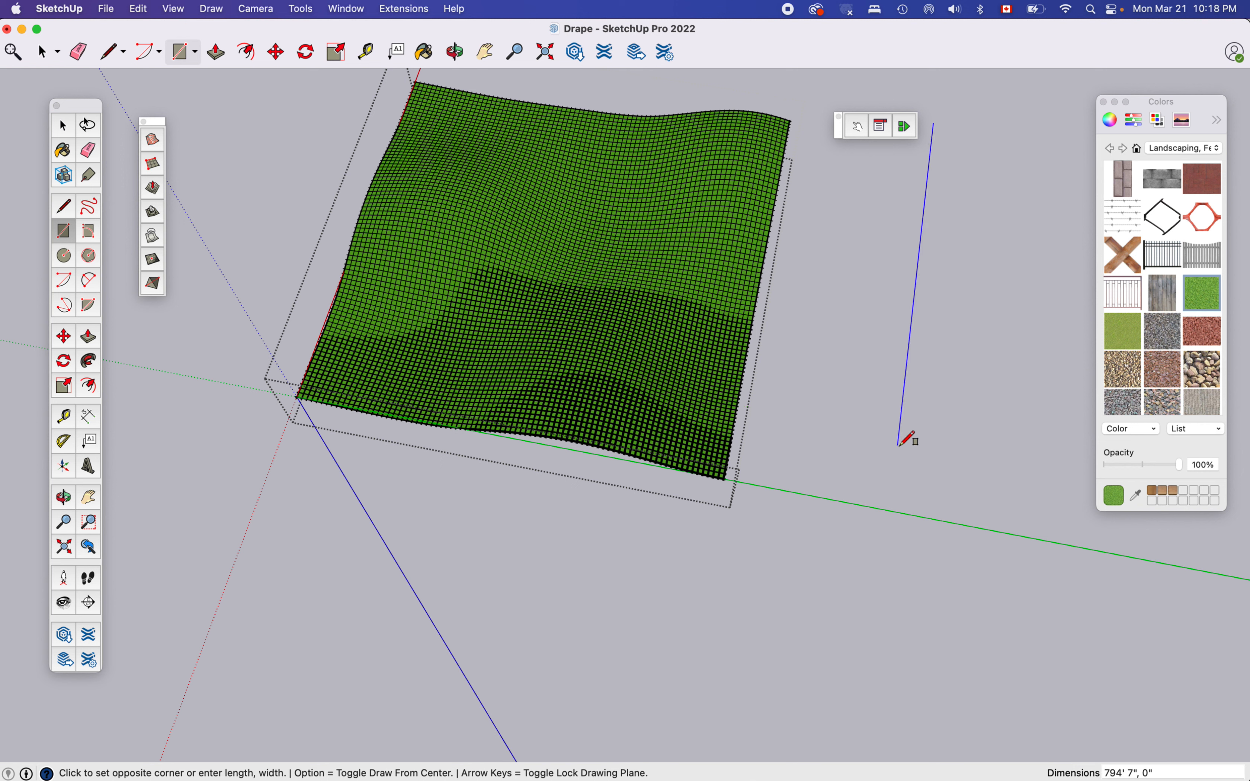
left_click(866, 525)
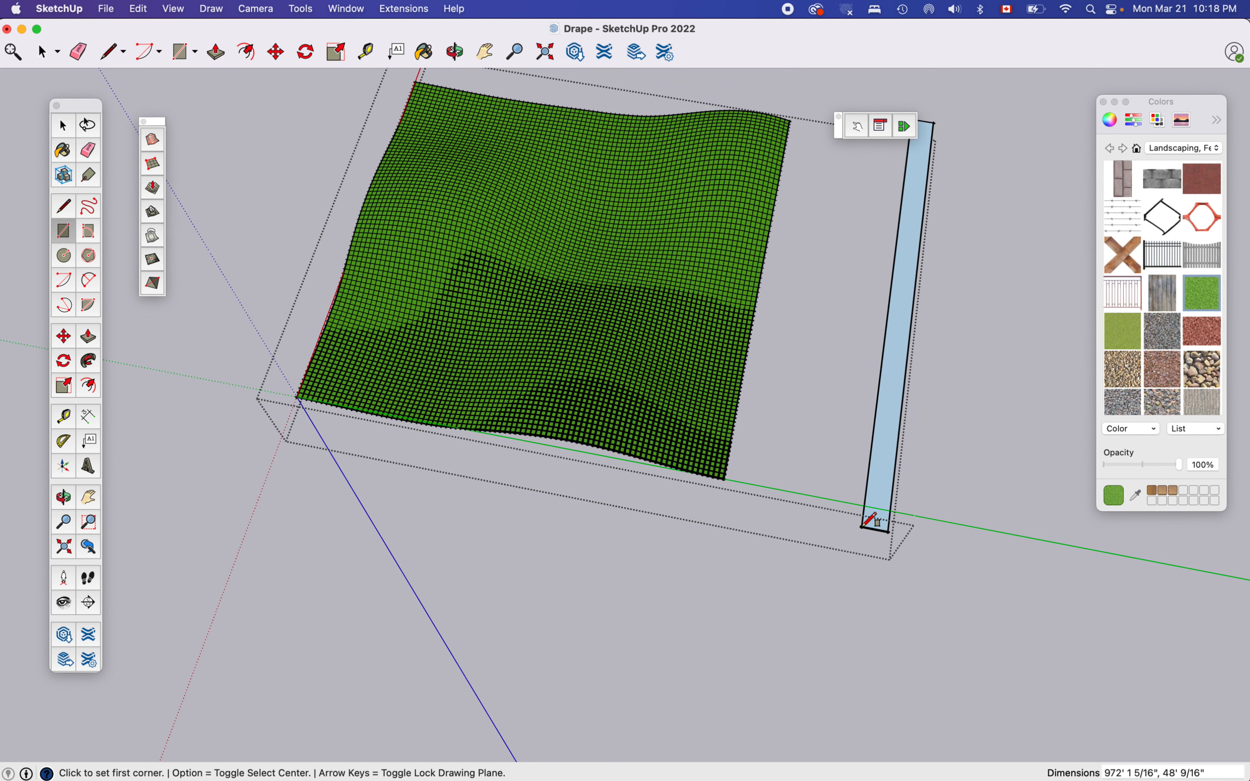
- Undo the rectangle beside the terrain, restoring the grass paint that is undone along with it
key("super+z")
key("super+z")
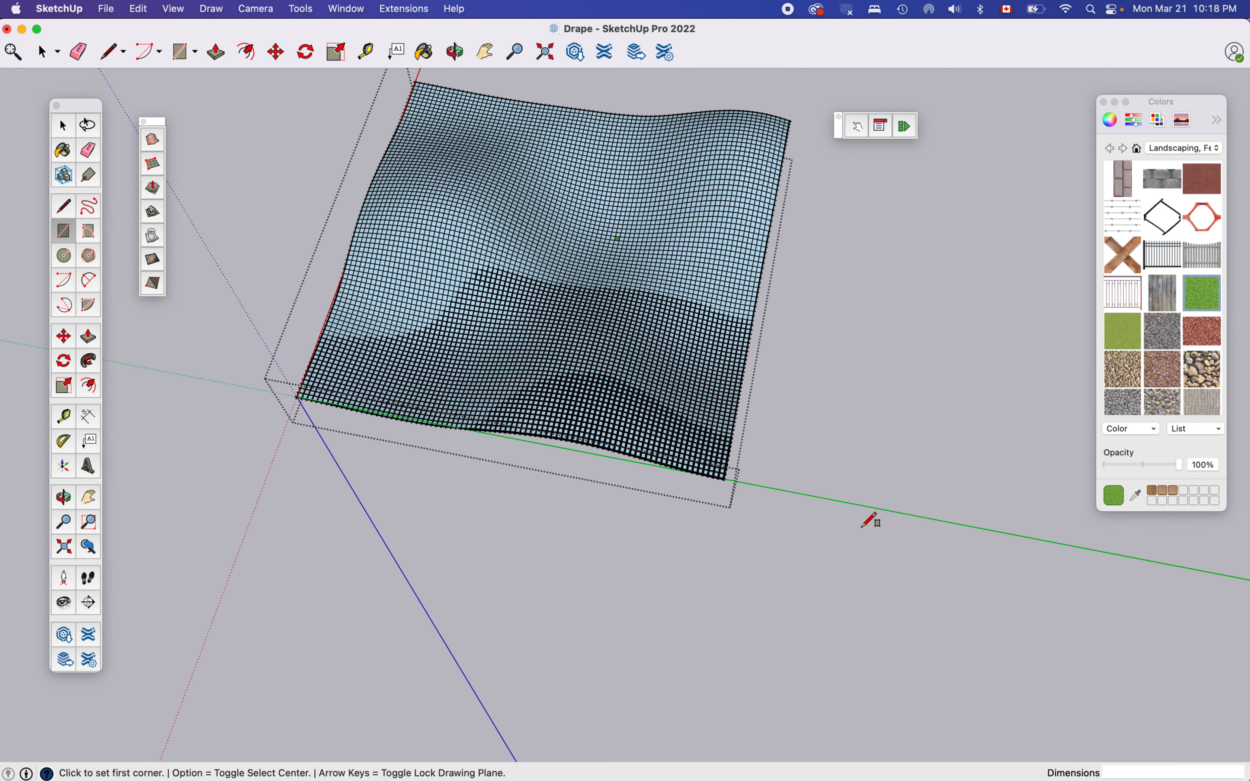
key("super+shift+z")
key("space")
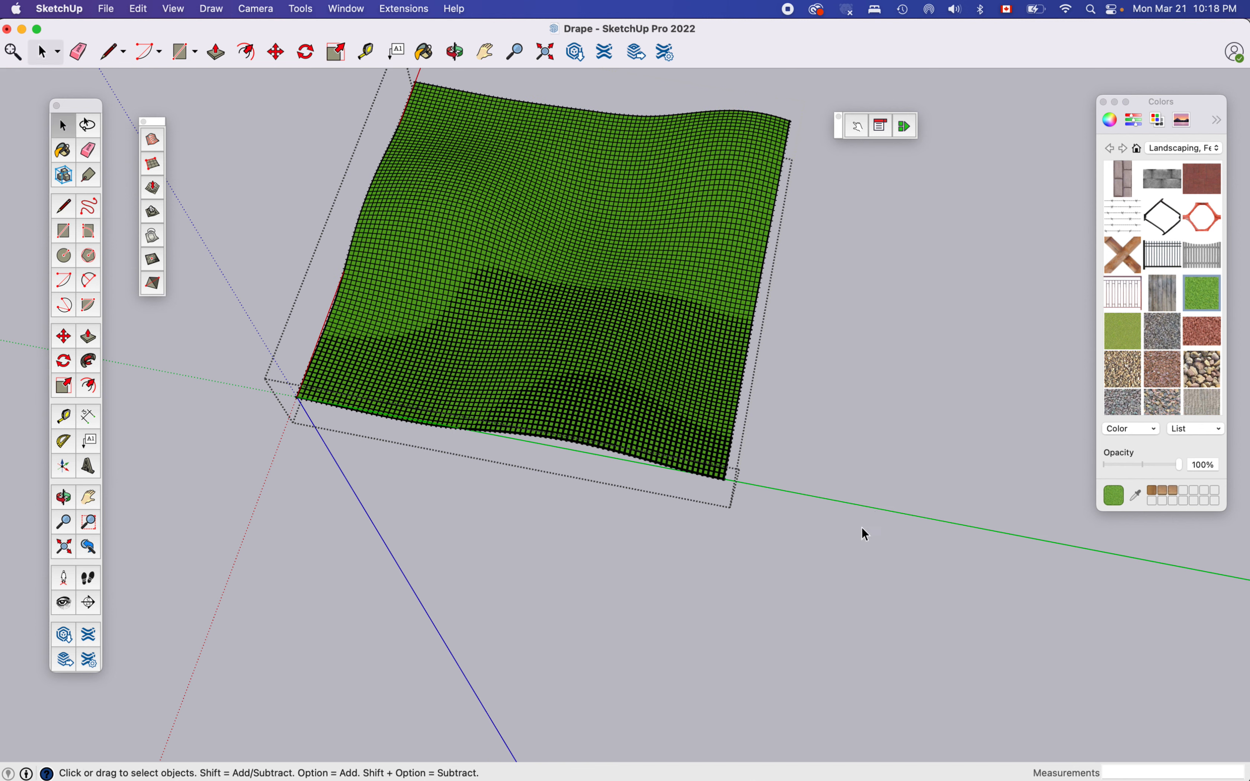
- Leave the terrain group and draw a long, narrow rectangle about 599' by 49' on the ground beside the terrain
left_click(908, 443)
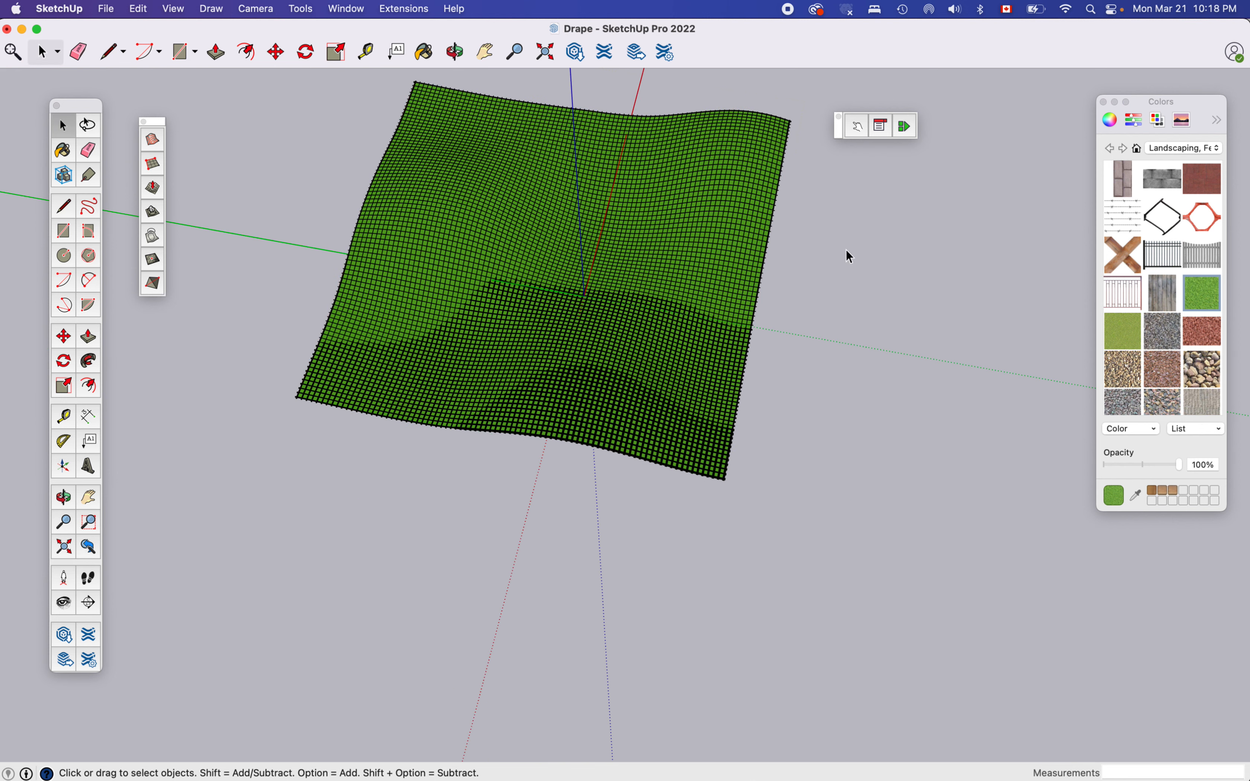
key("r")
left_click(924, 165)
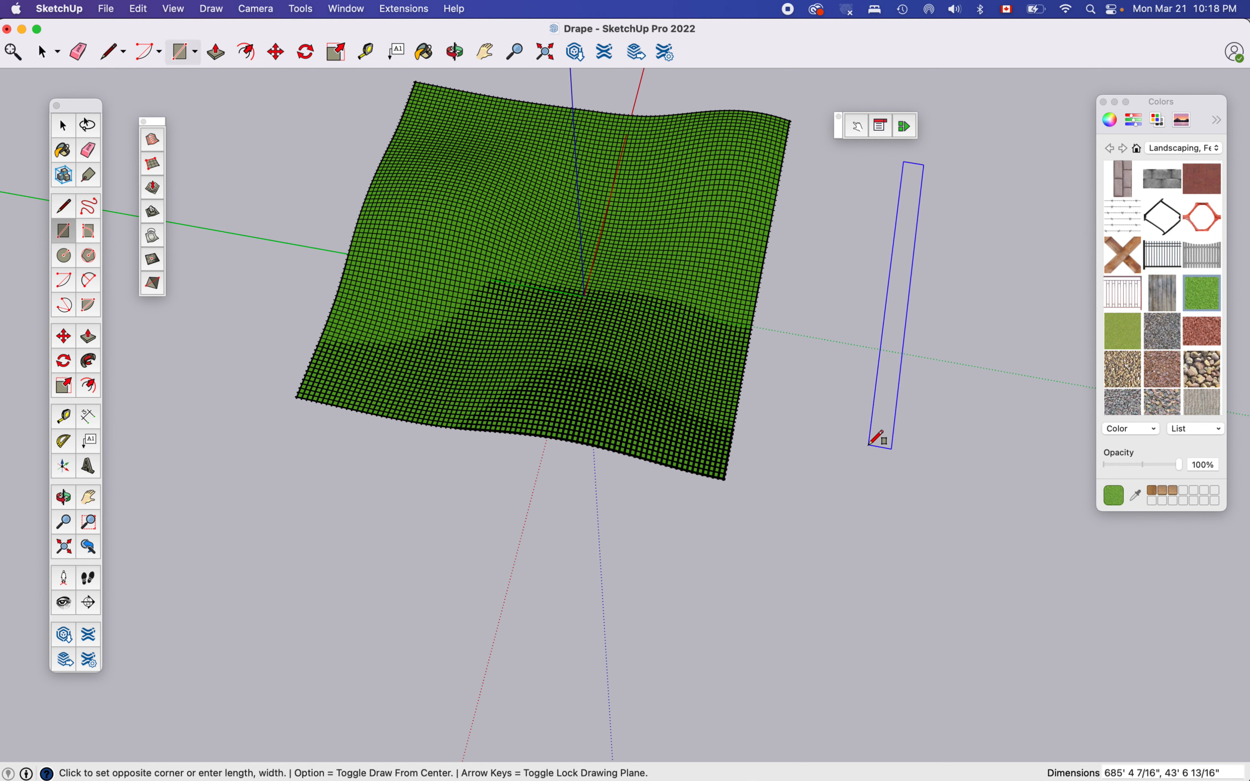
left_click(872, 404)
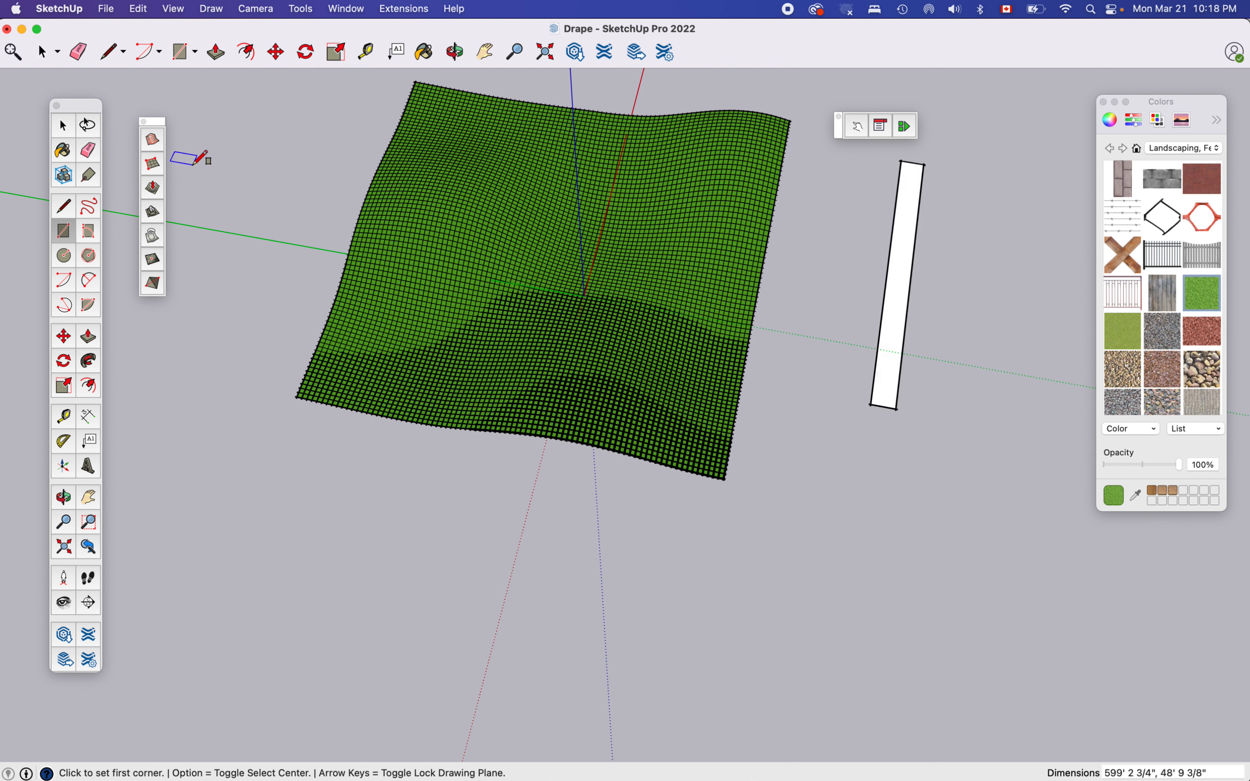
- Draw a circle of about 96' radius centred on the midpoint of the rectangle's near short edge
key("c")
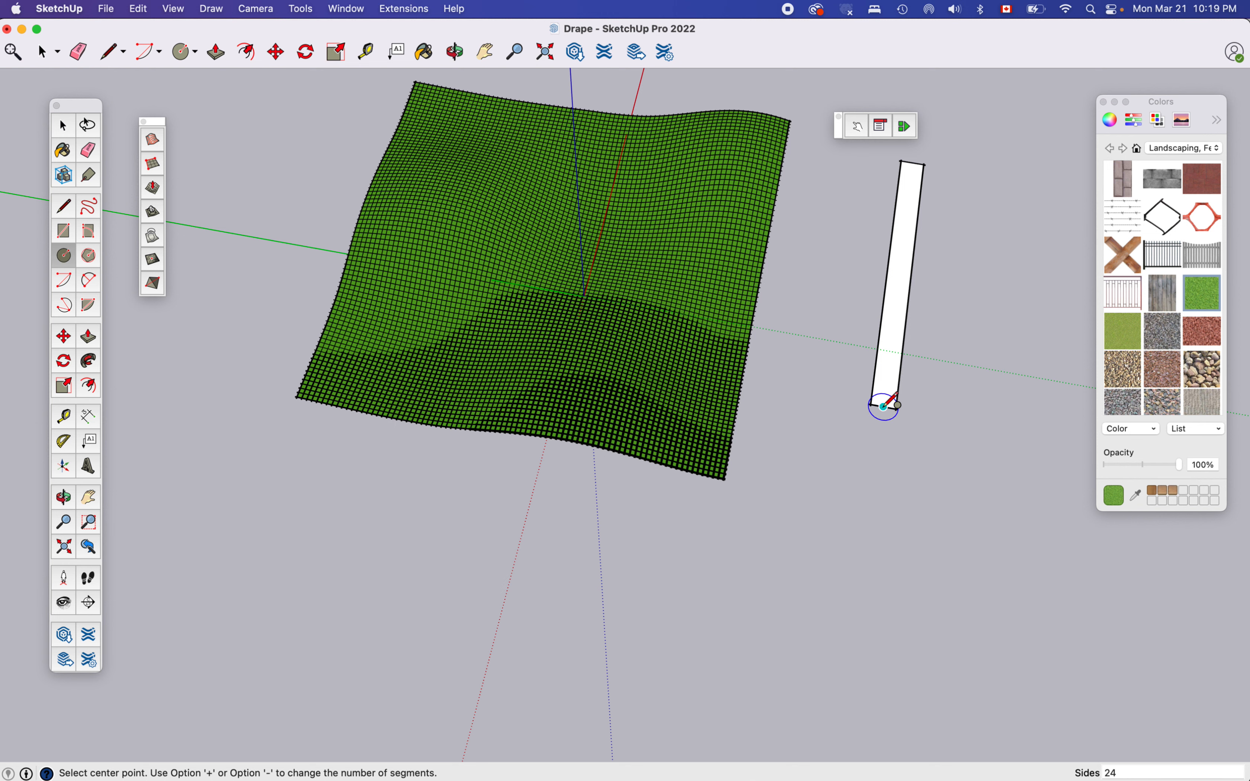
left_click(883, 406)
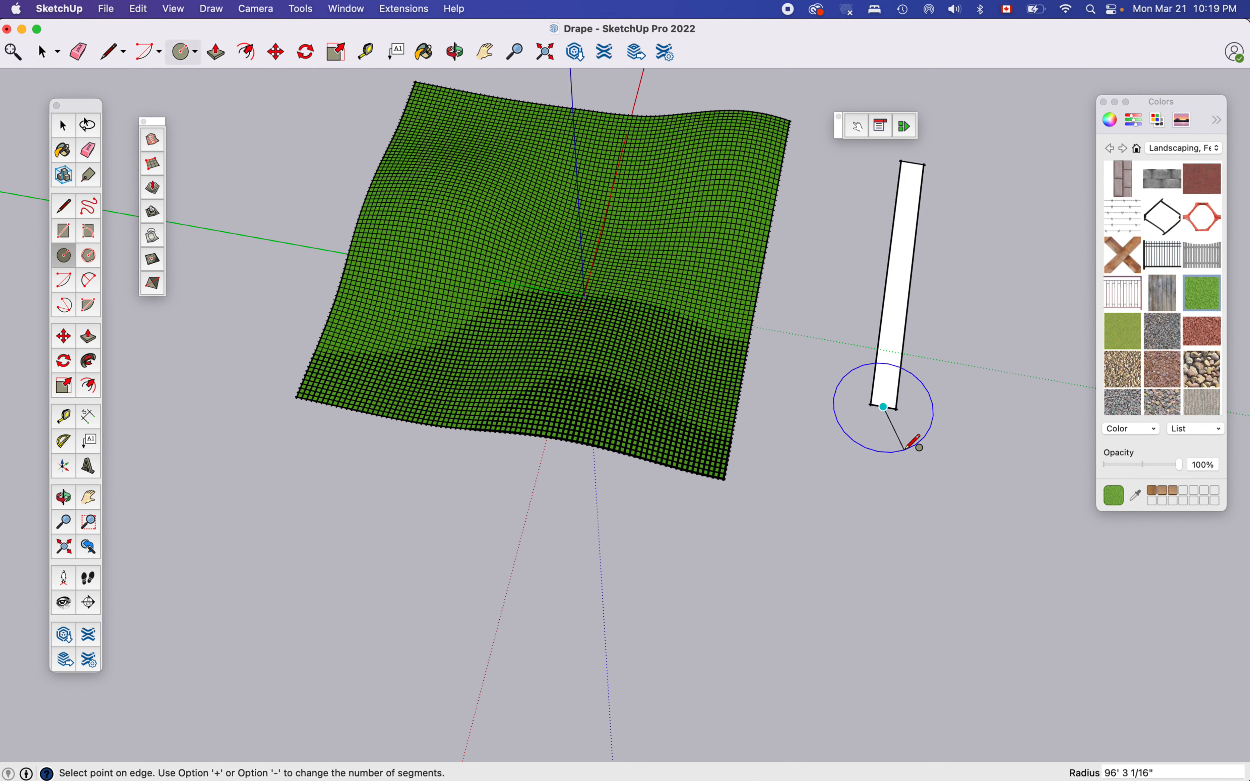
left_click(903, 447)
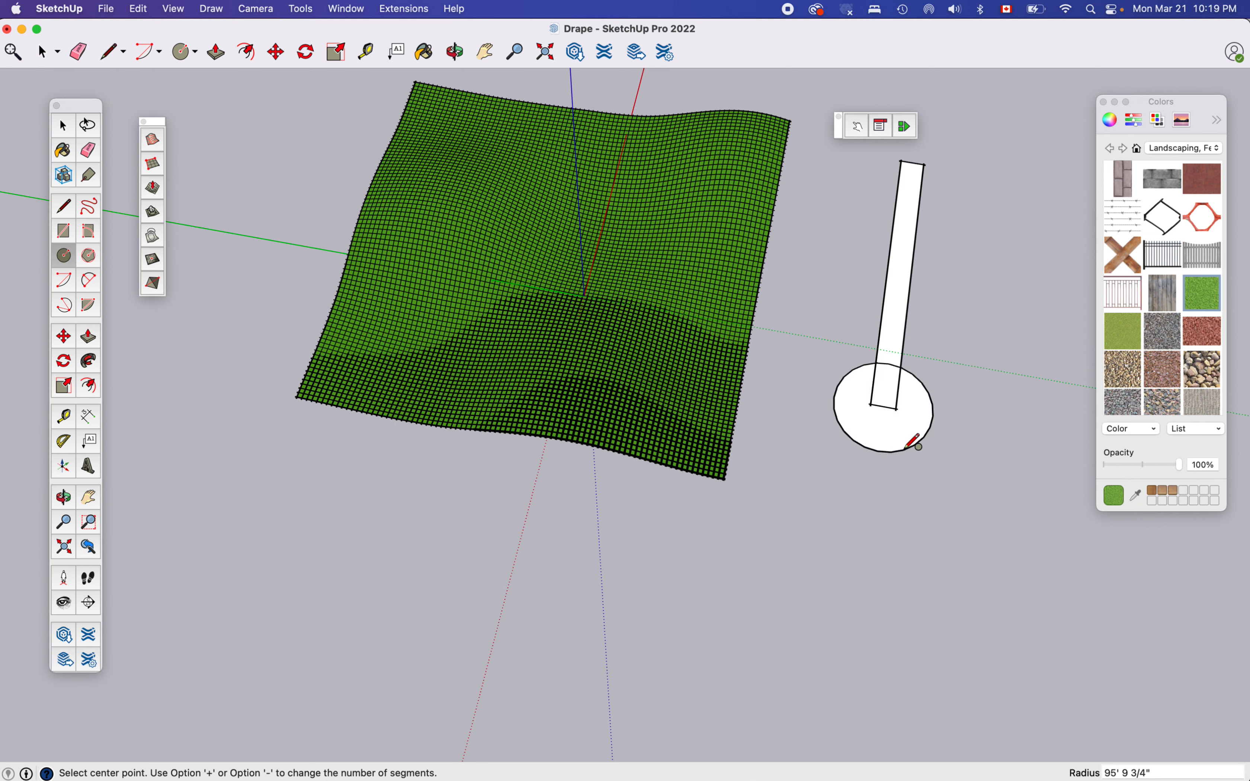
- Delete the overlapping edges inside the circle so the rectangle and circle merge into one flat shape
key("space")
left_click(899, 402)
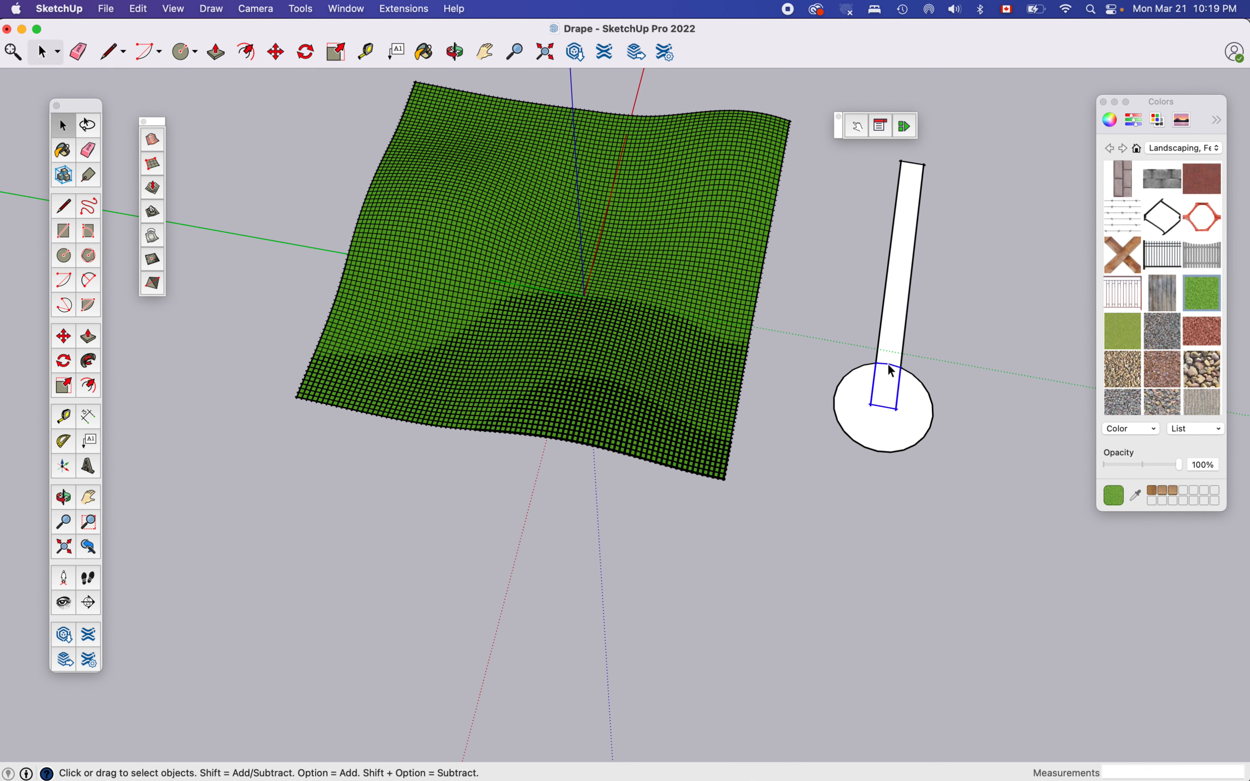
key("Delete")
- Move the whole flat shape up about 285' and then about 456' along the green axis so it sits above the terrain
key("o")
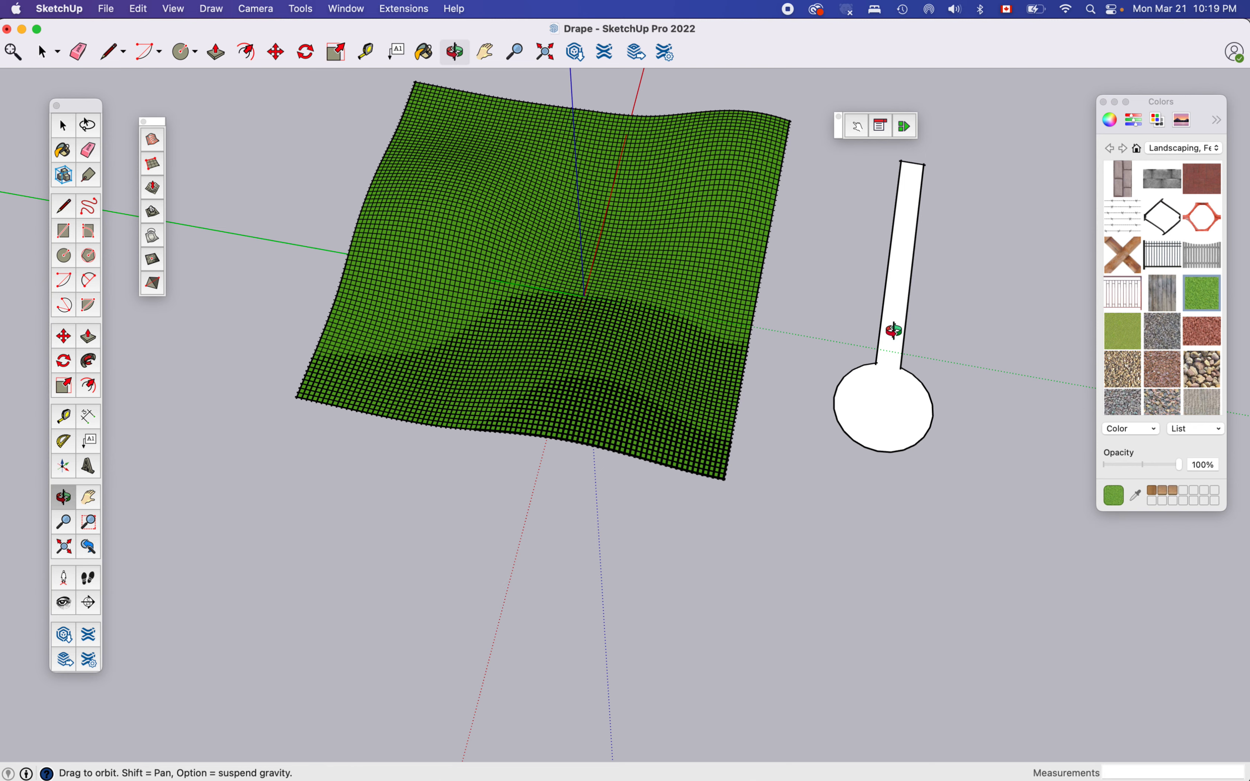
left_click_drag(893, 330, 724, 100)
left_click_drag(864, 413, 808, 356)
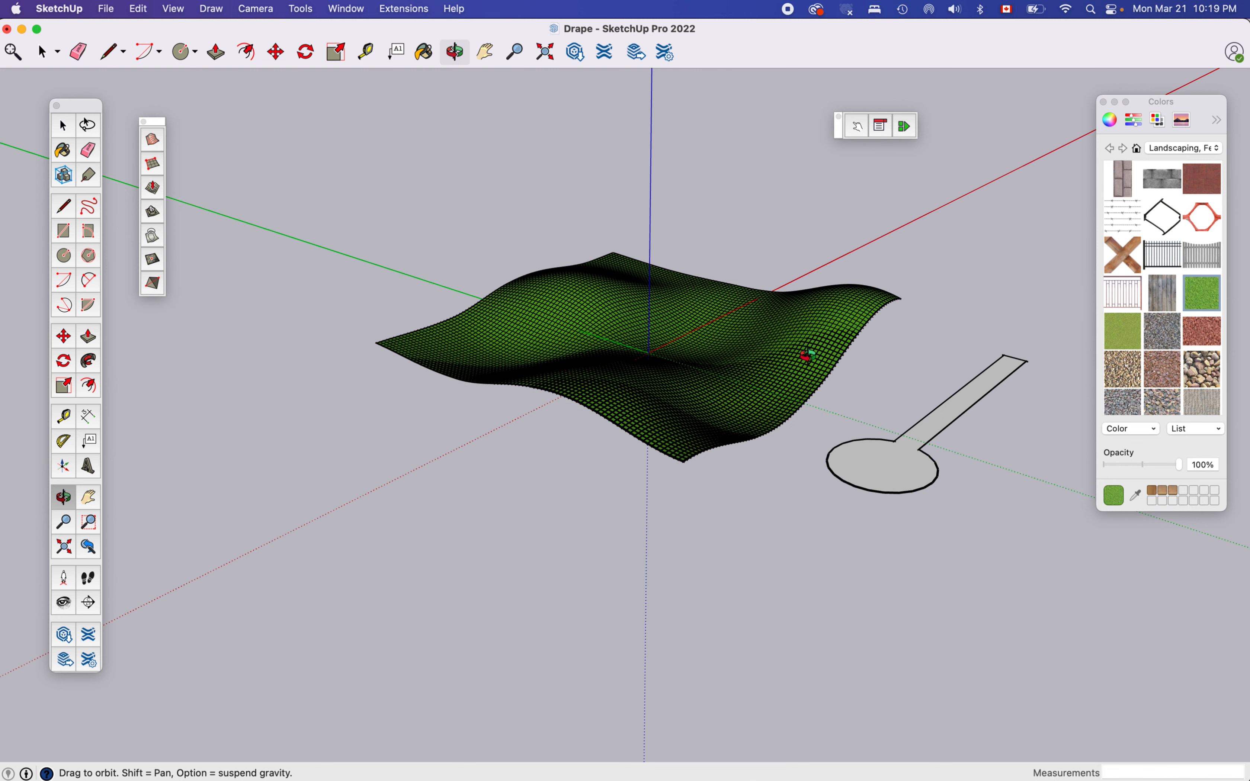
key("space")
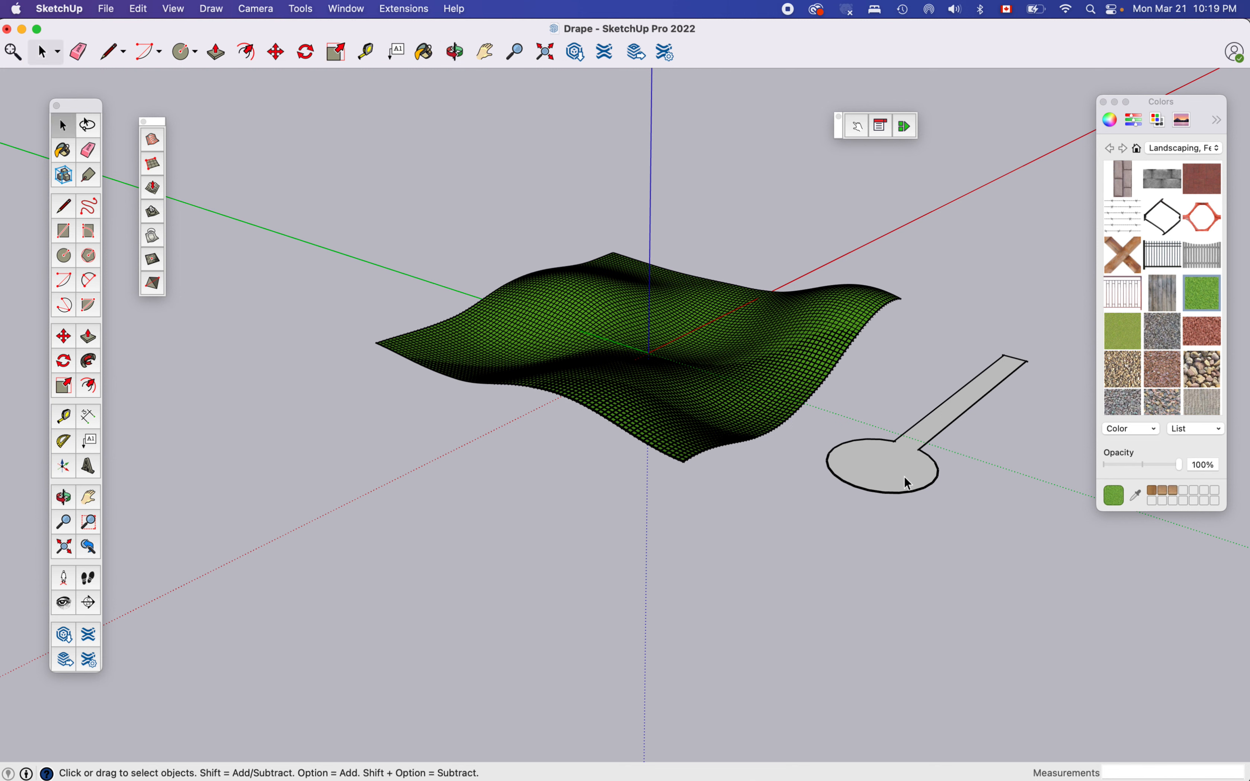
left_click(908, 486)
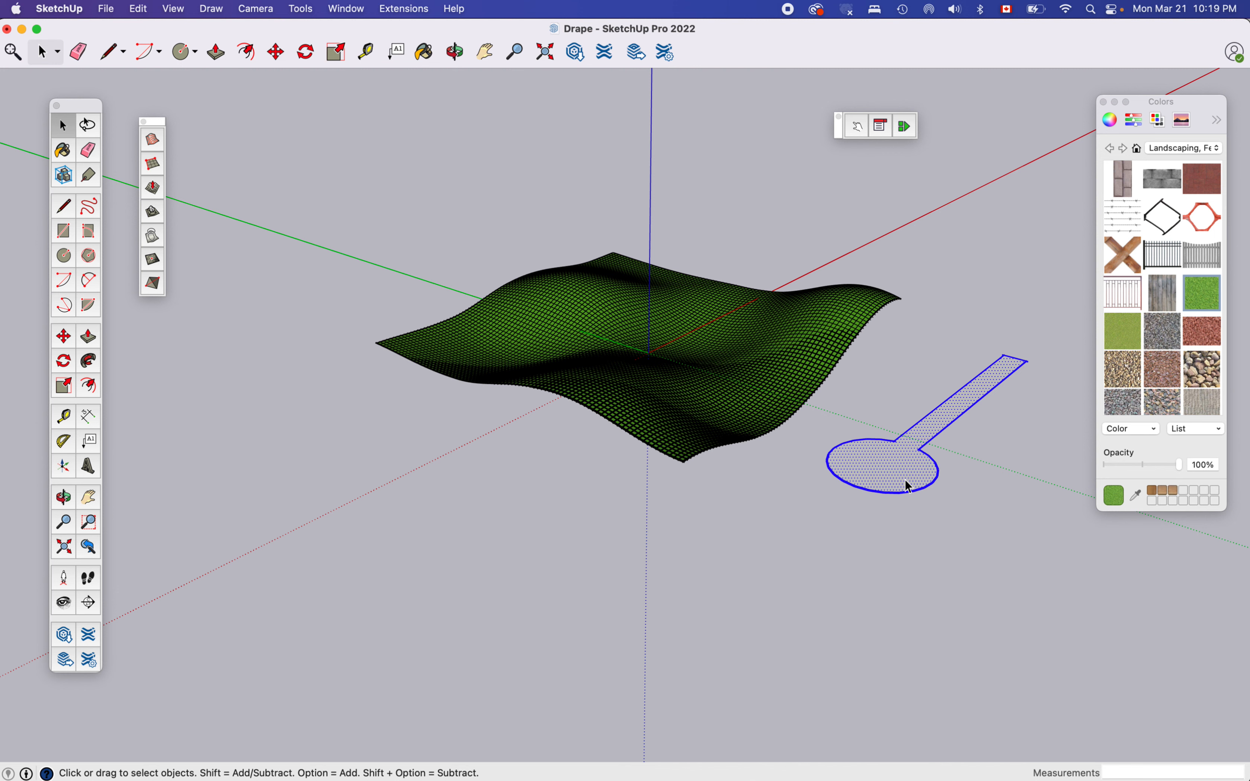
key("m")
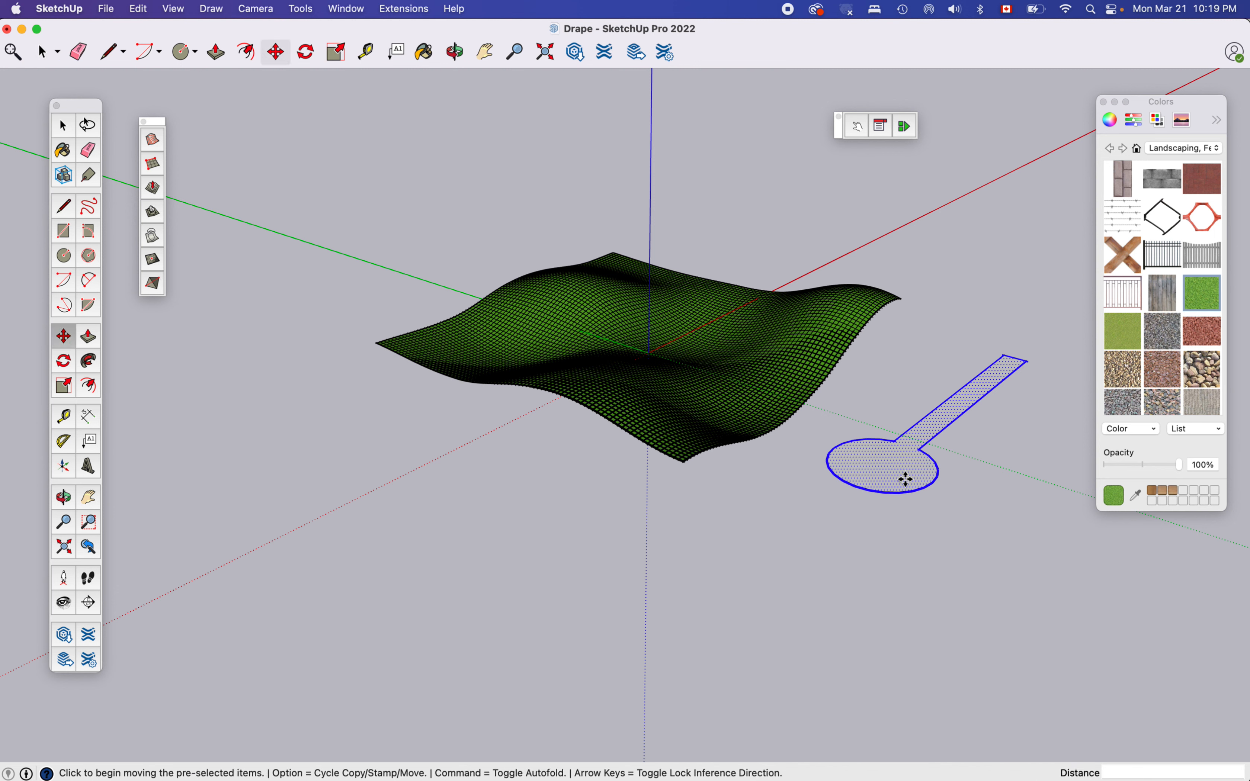
left_click(906, 483)
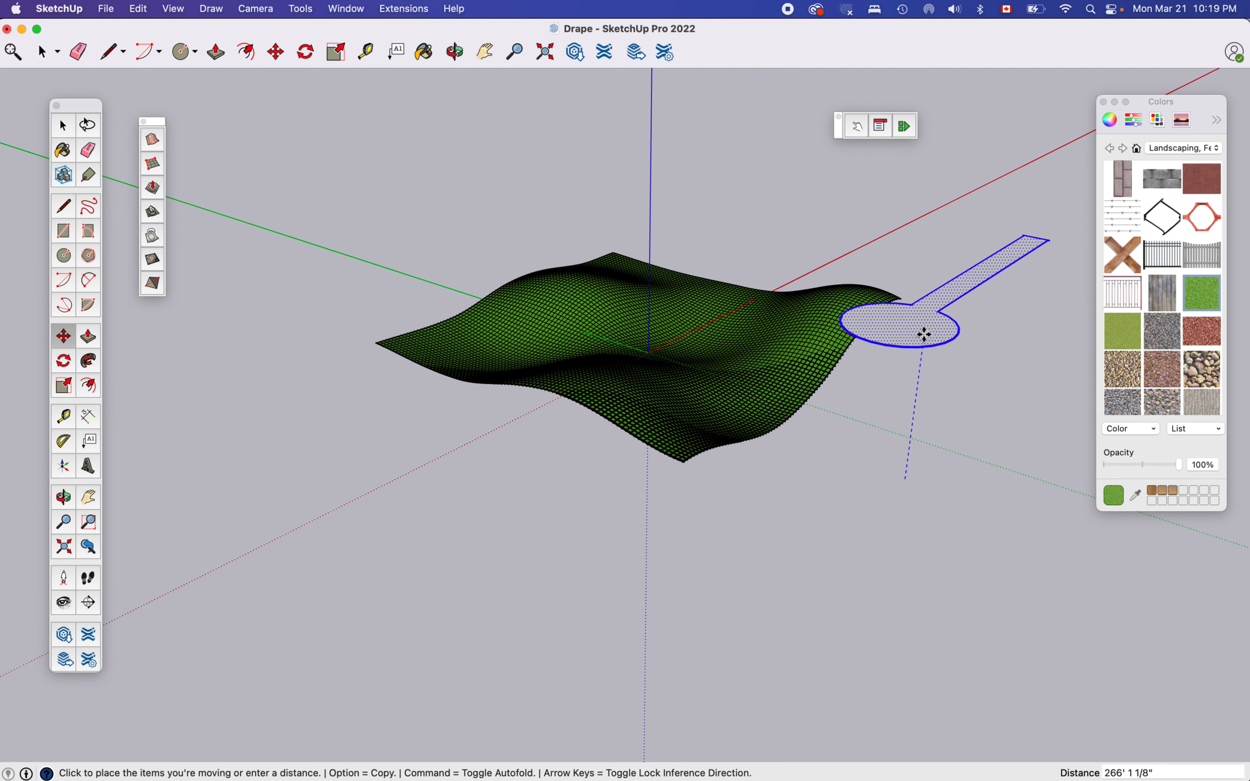
left_click(926, 325)
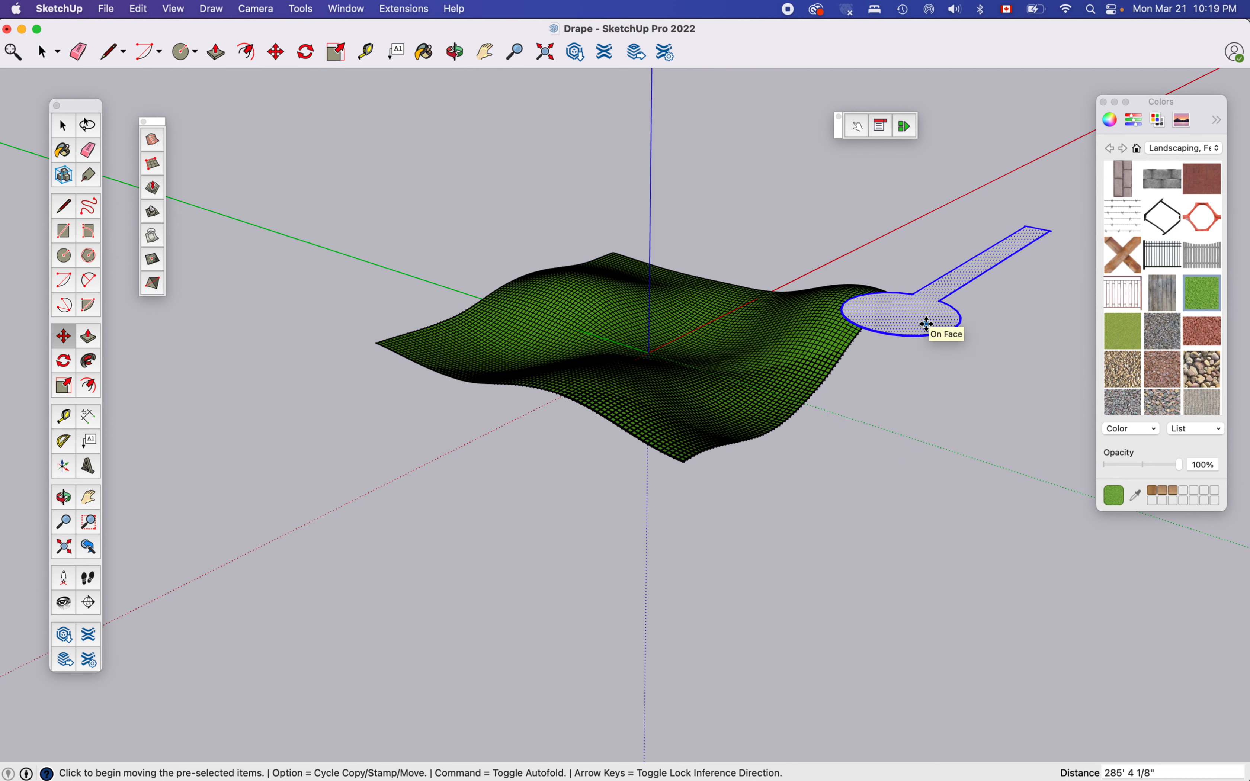
left_click(926, 325)
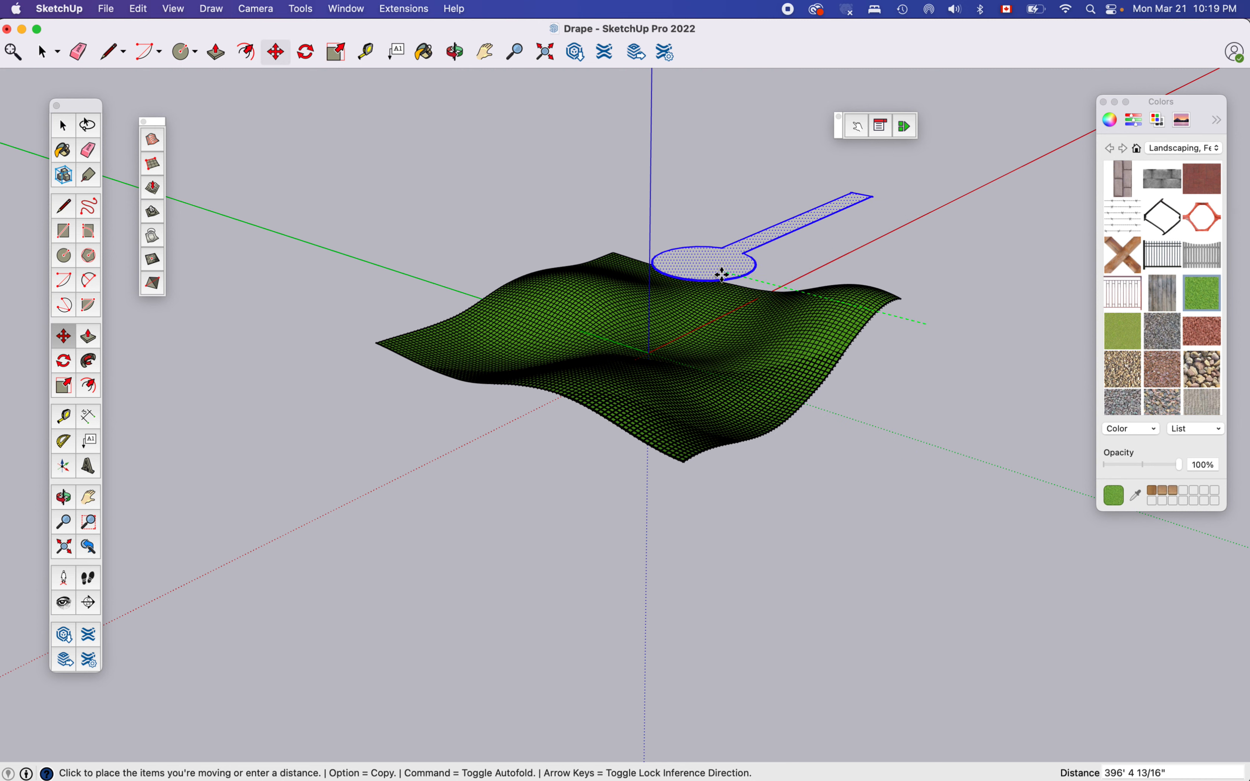
left_click(697, 259)
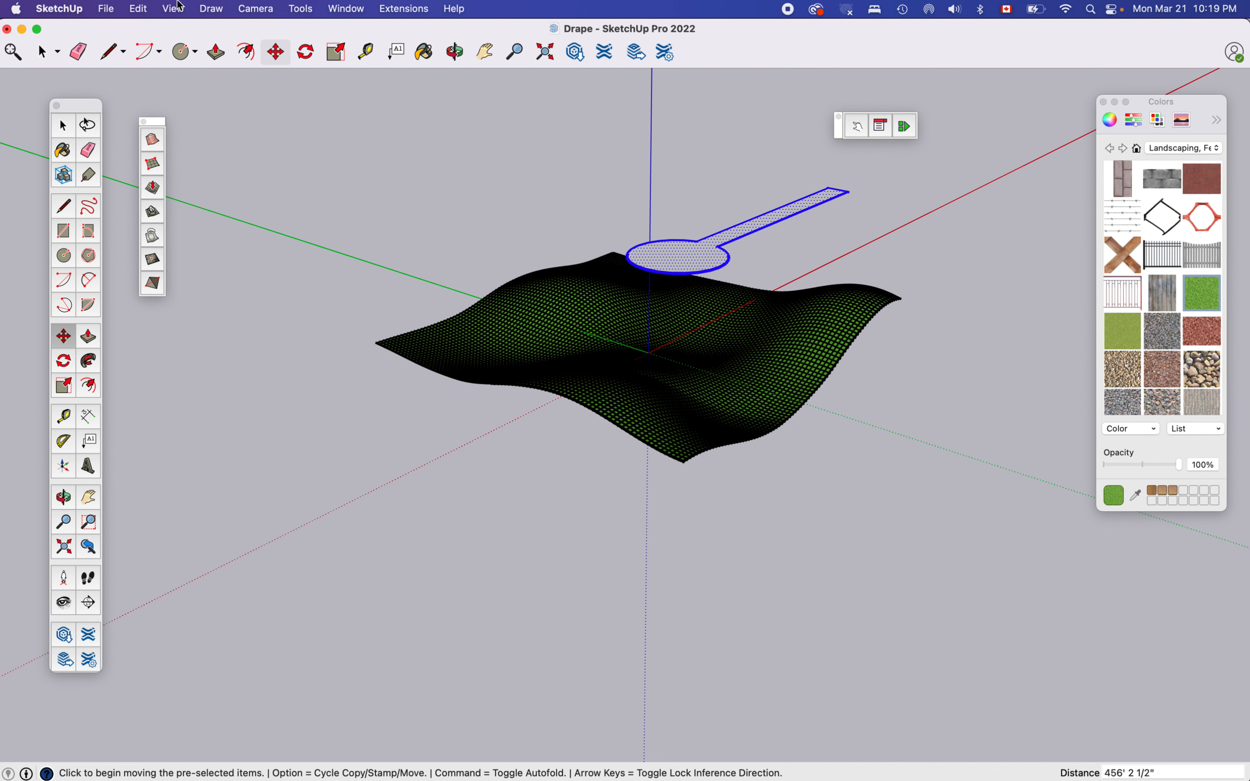
- Switch to the standard top view and shift the shape about 58' along the green axis, farther onto the terrain
left_click(257, 9)
mouse_move(329, 64)
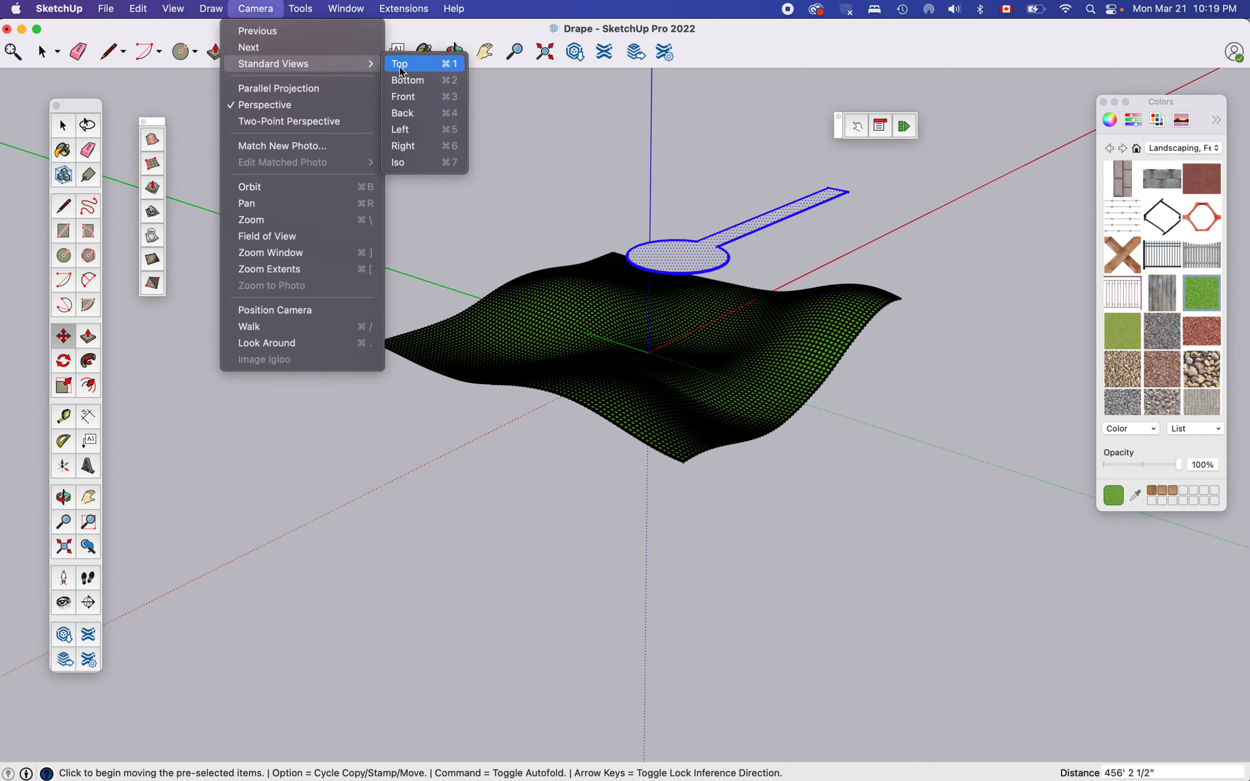
left_click(402, 65)
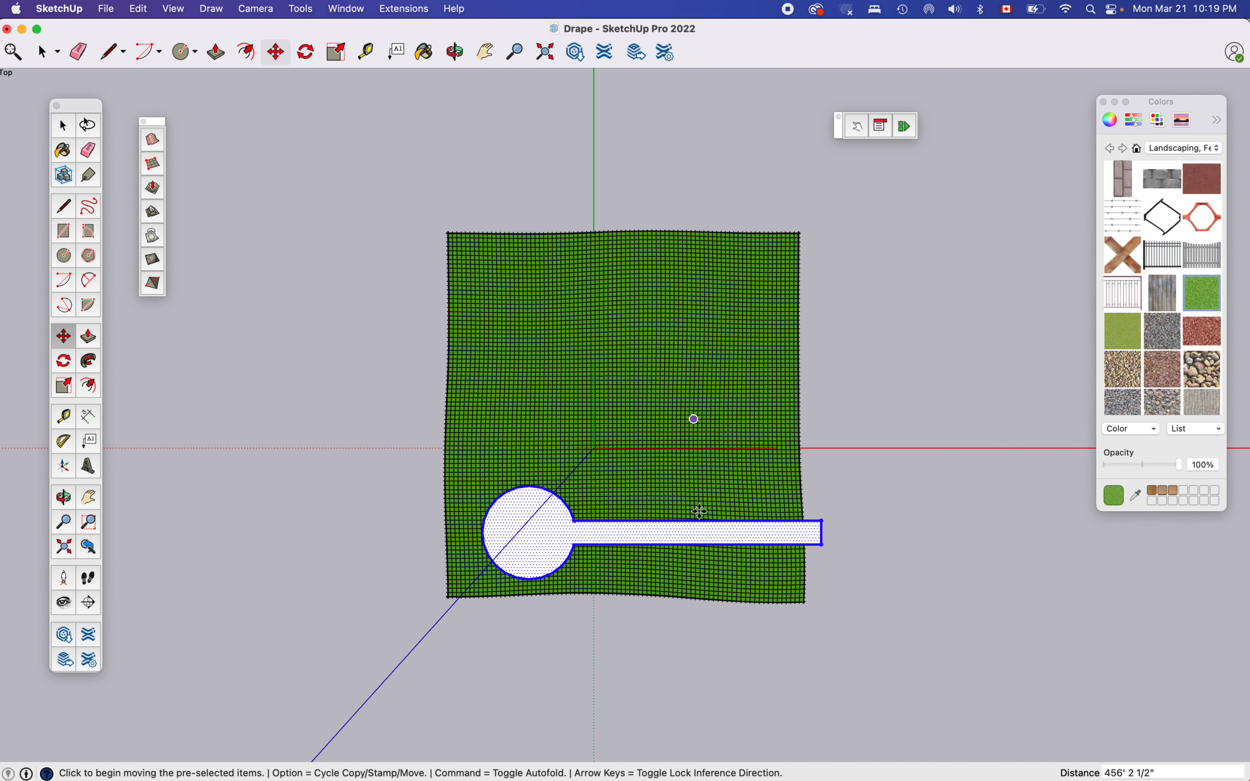
left_click(556, 540)
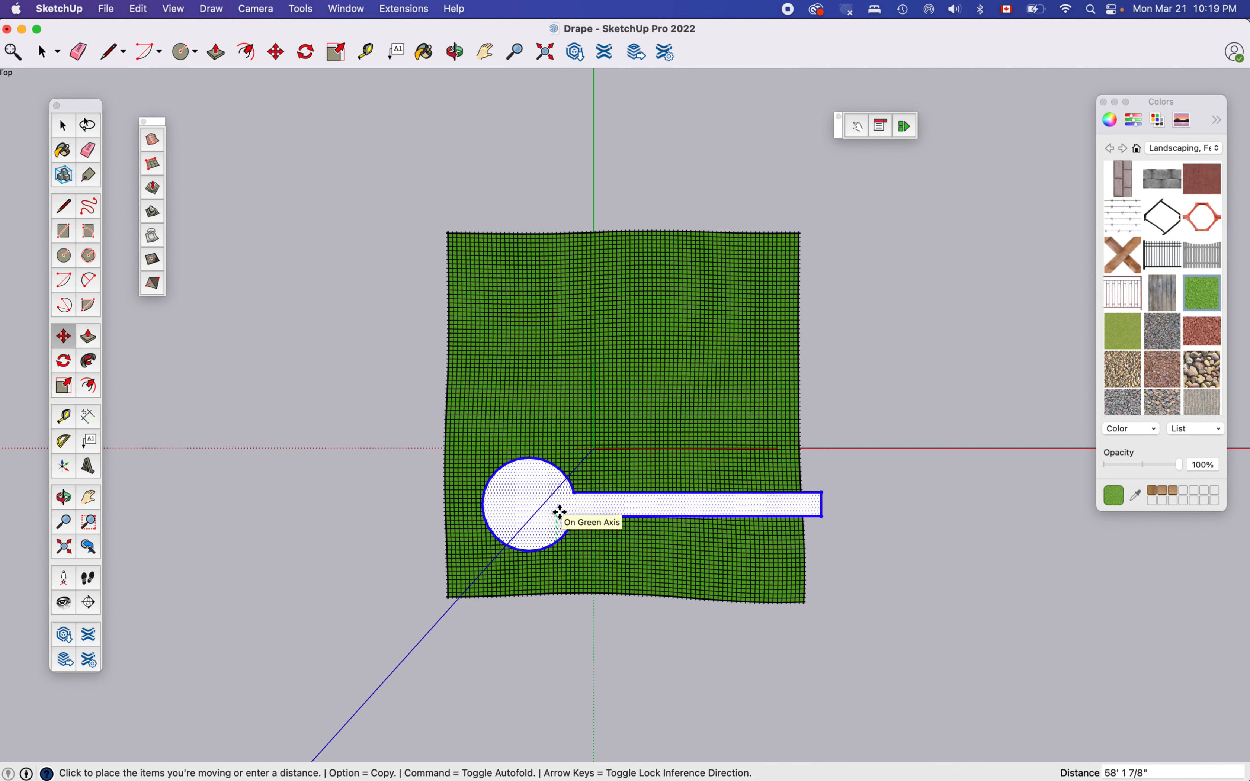
left_click(559, 511)
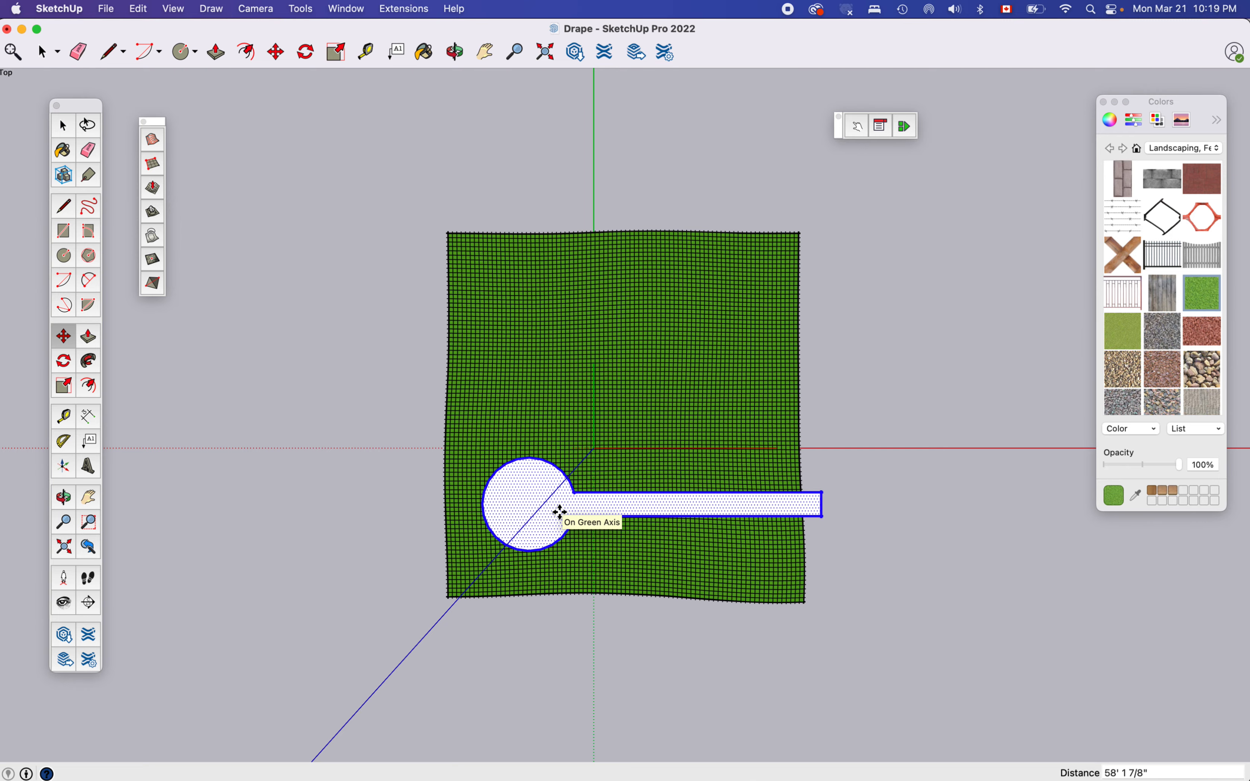
- Select only the face of the floating shape and drape its outline onto the terrain mesh
key("o")
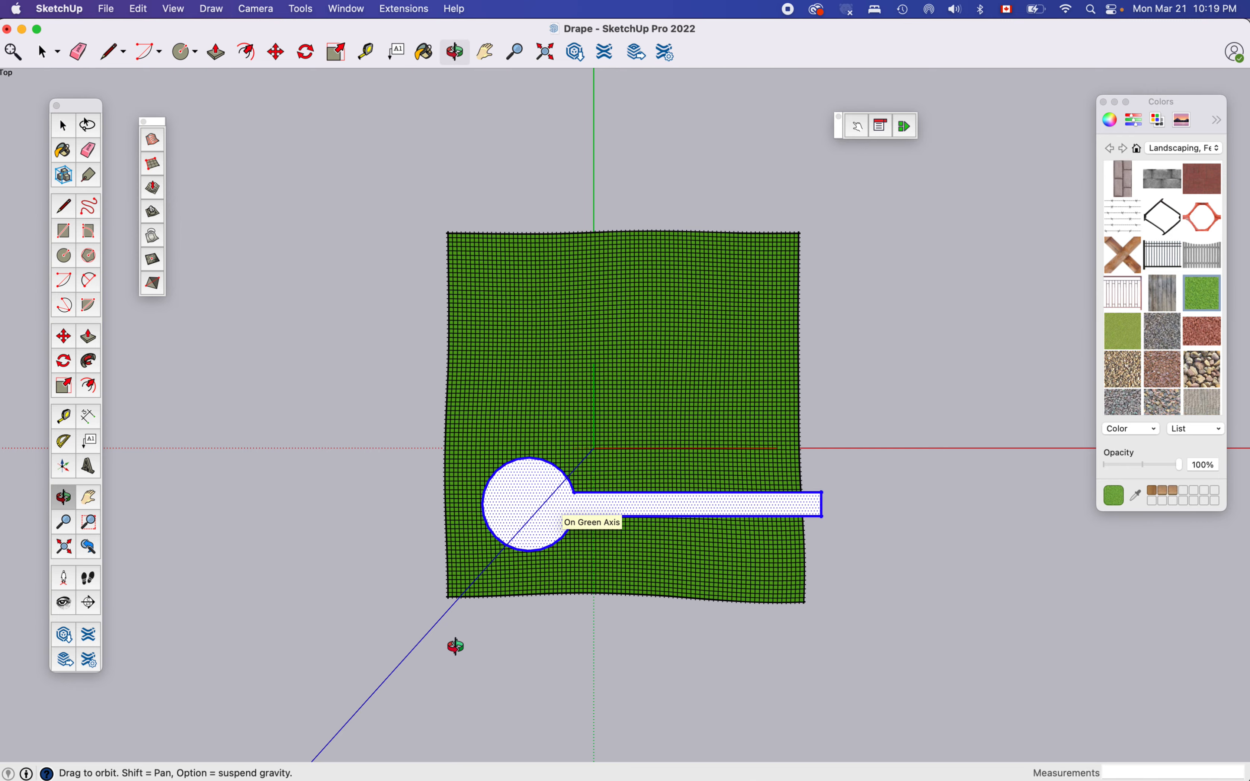
left_click_drag(455, 646, 793, 451)
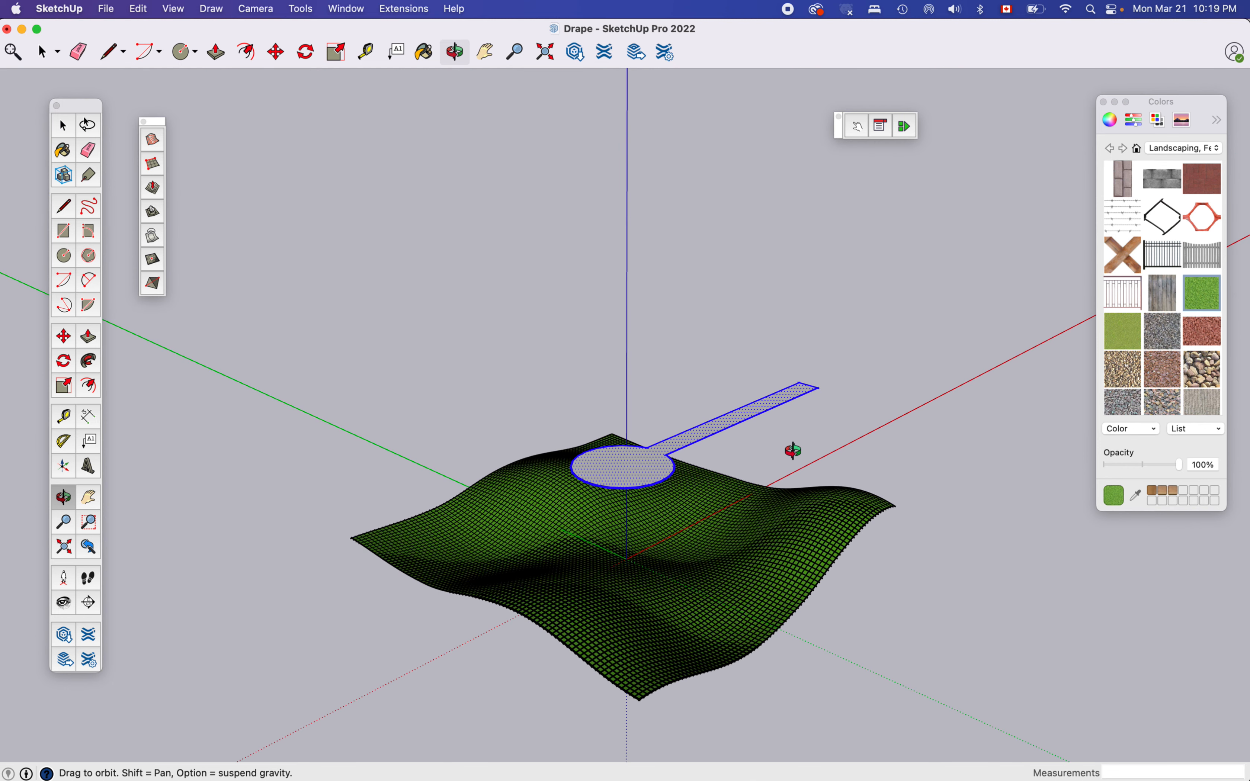
key("space")
left_click(906, 499)
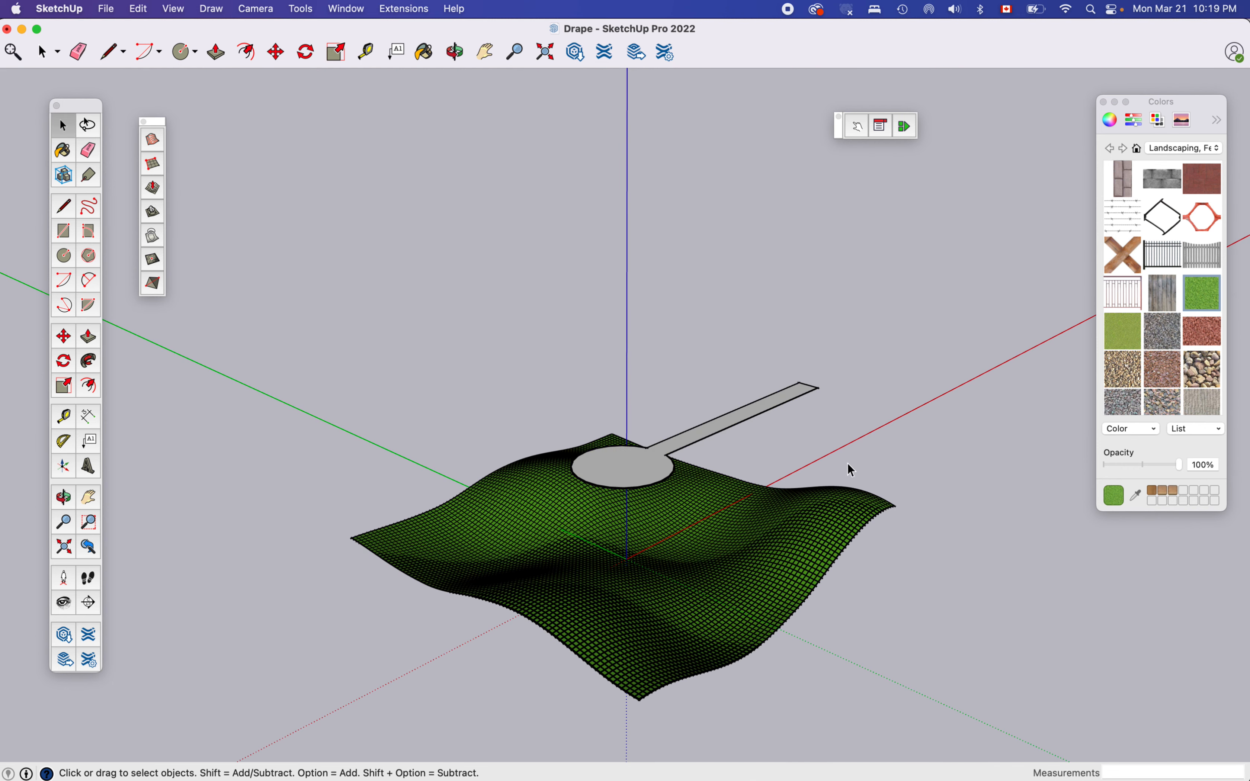
left_click(700, 433)
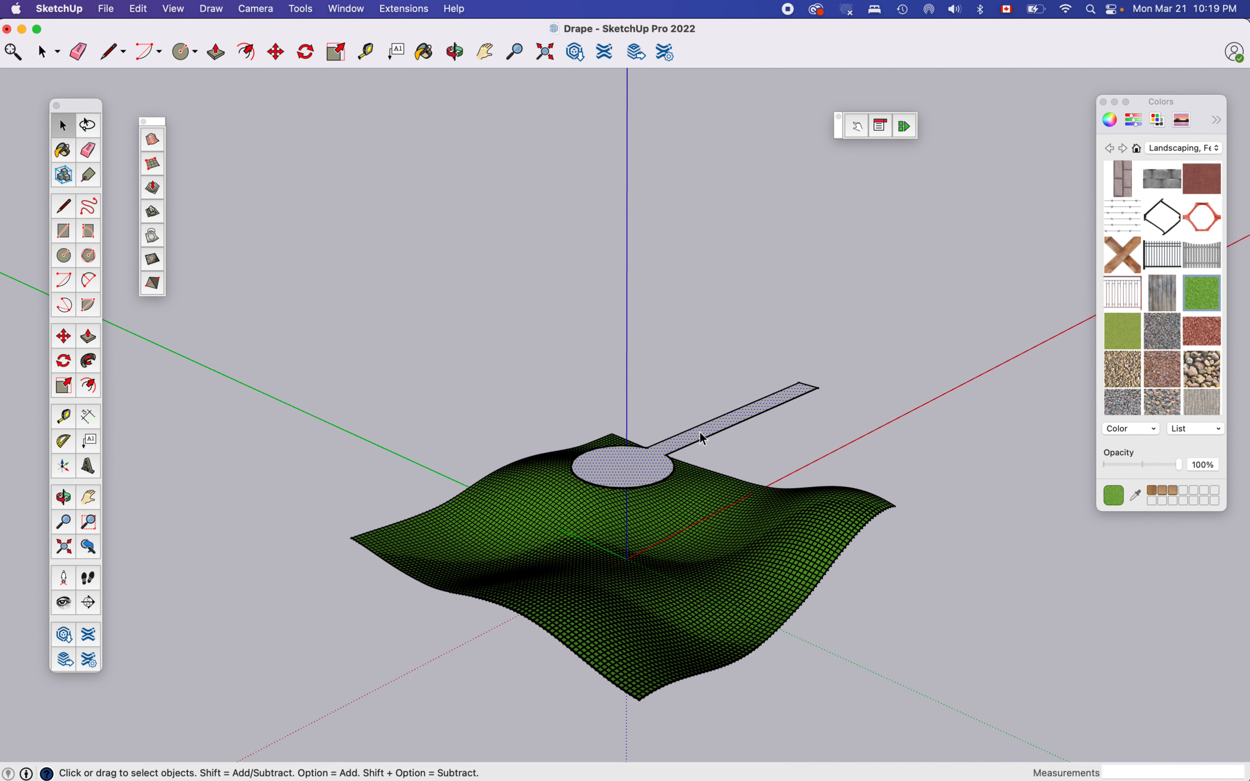
left_click(153, 237)
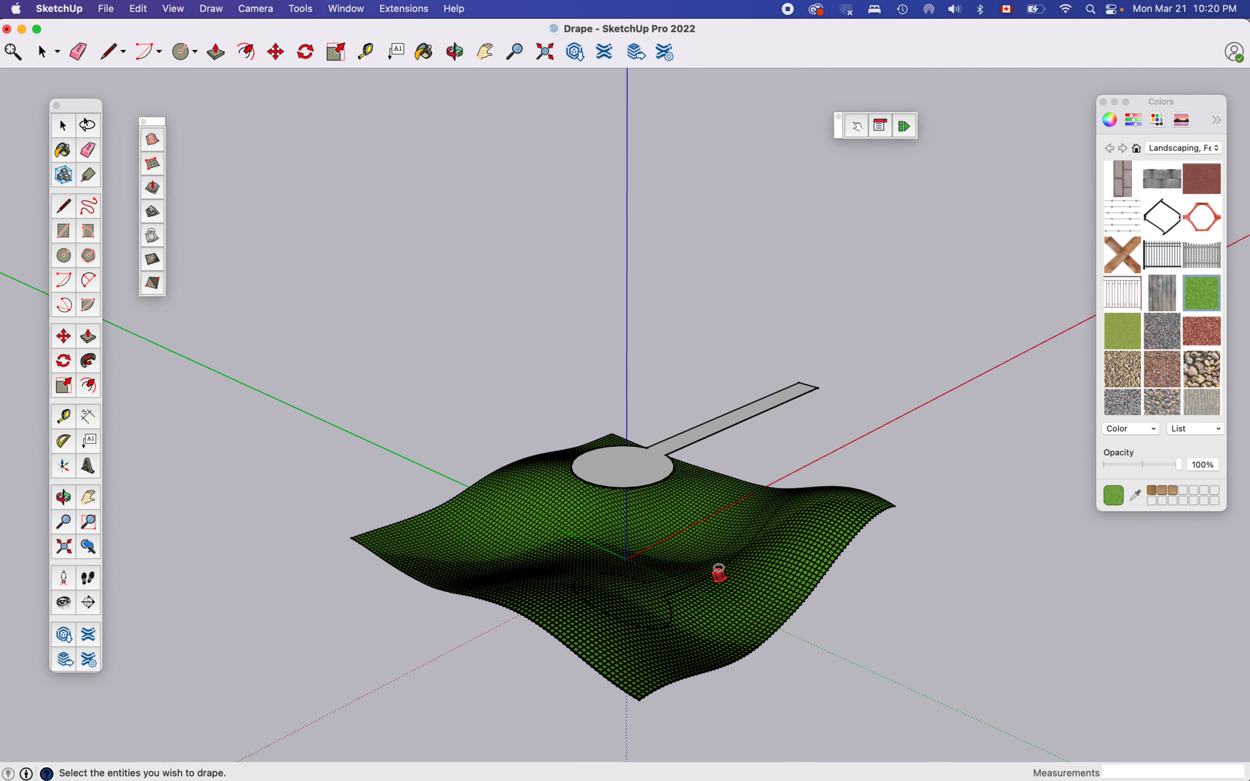
- Check the draped outline on the terrain and delete the flat shape floating above it, including its edges
scroll(718, 572, "up", 6)
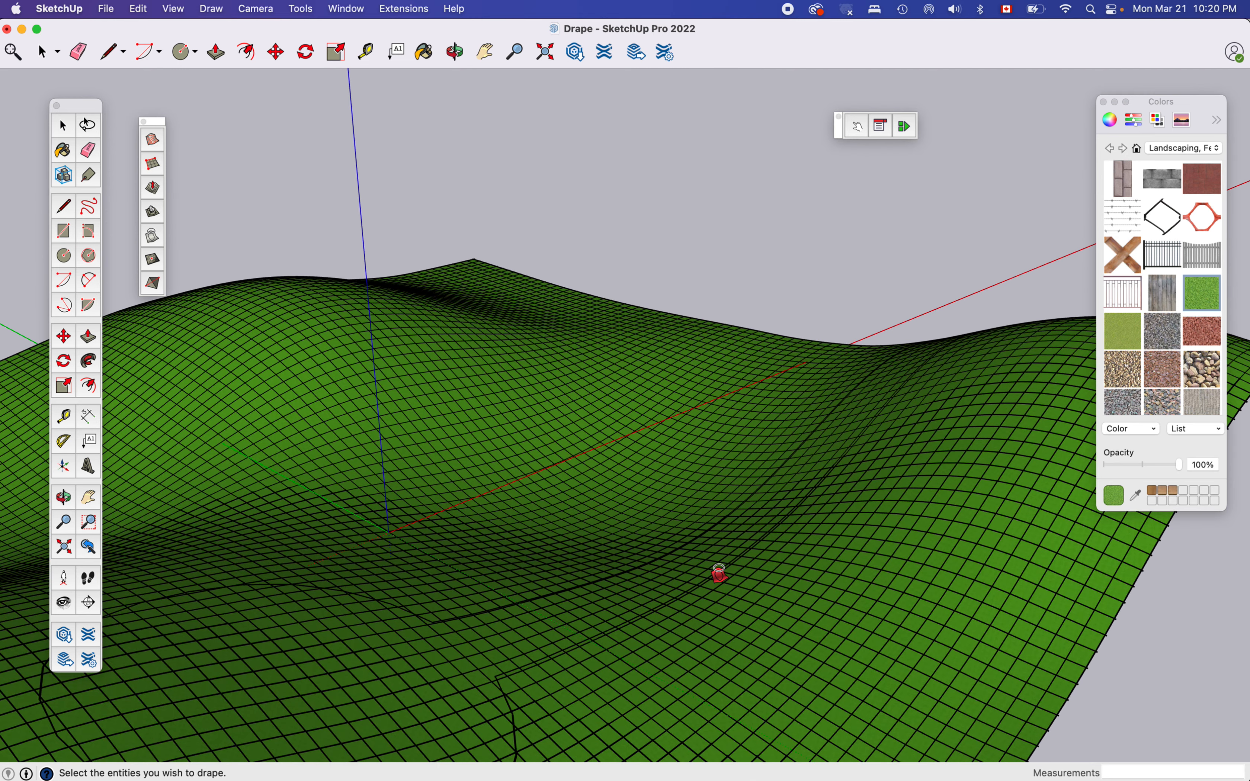
scroll(718, 572, "down", 5)
scroll(719, 572, "down", 6)
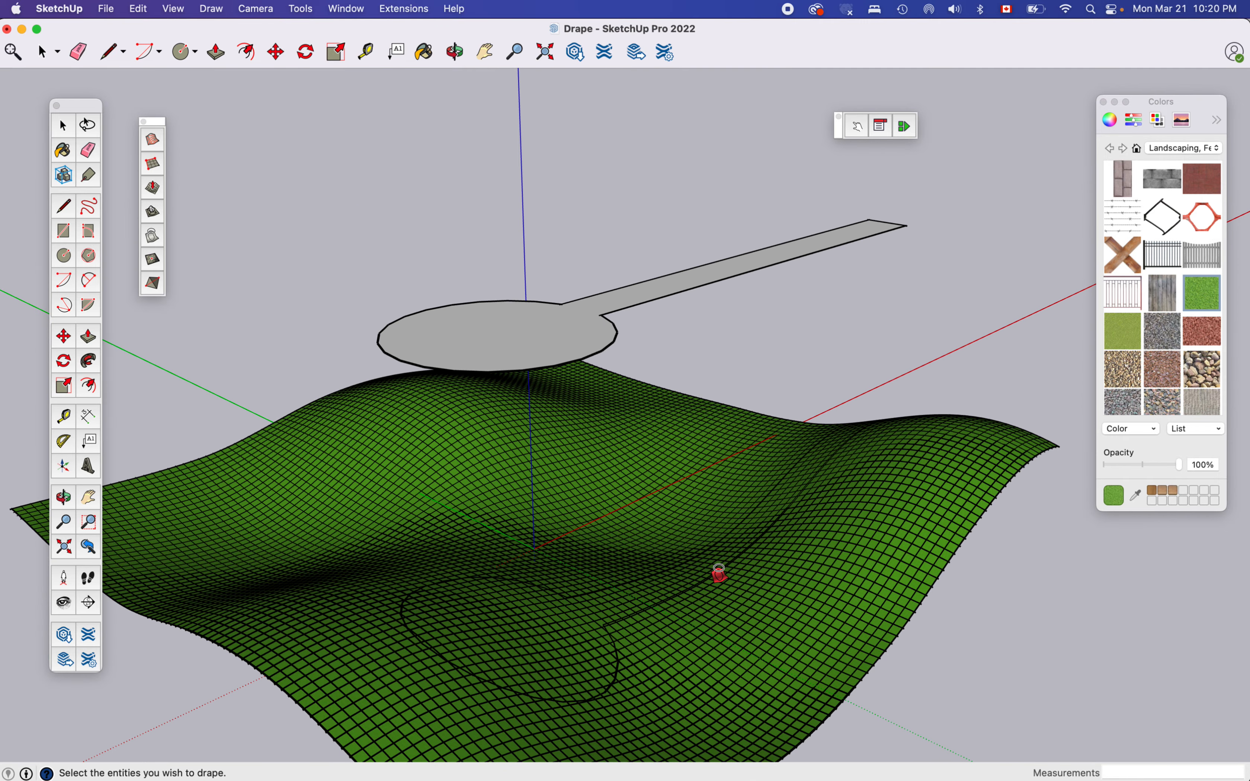
key("space")
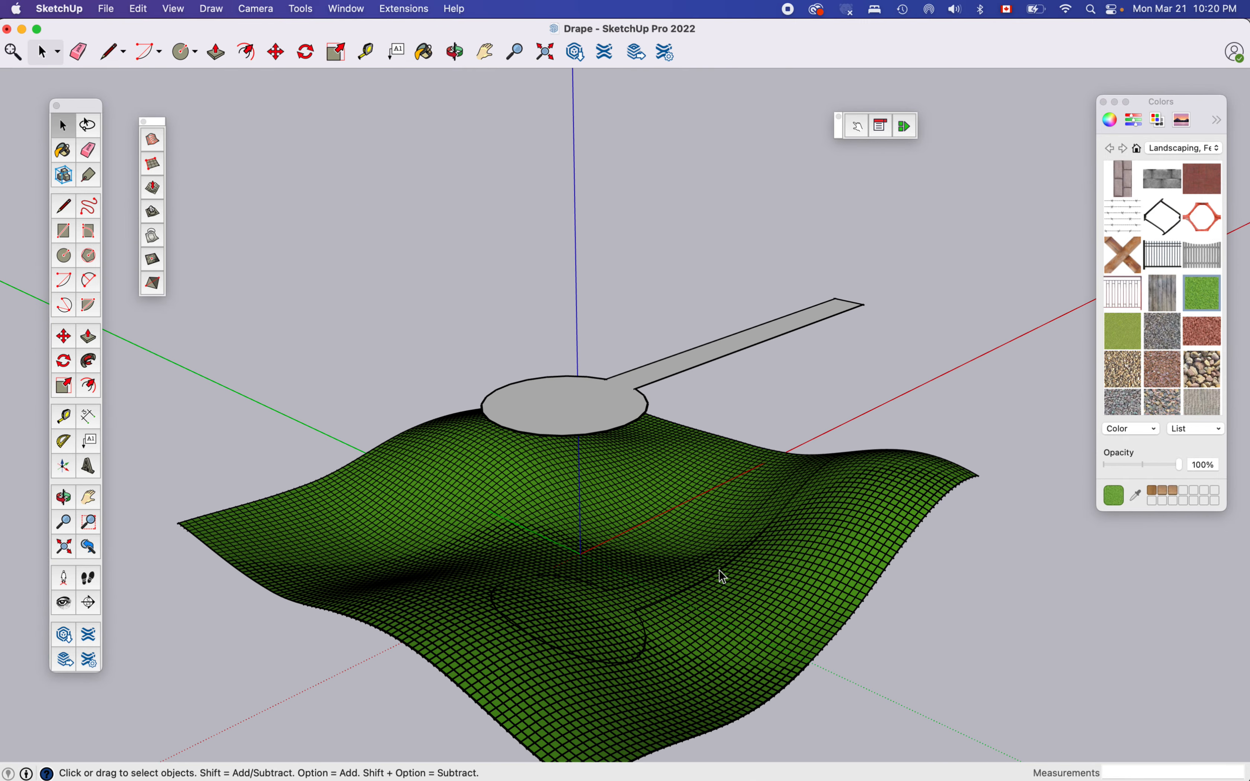
key("o")
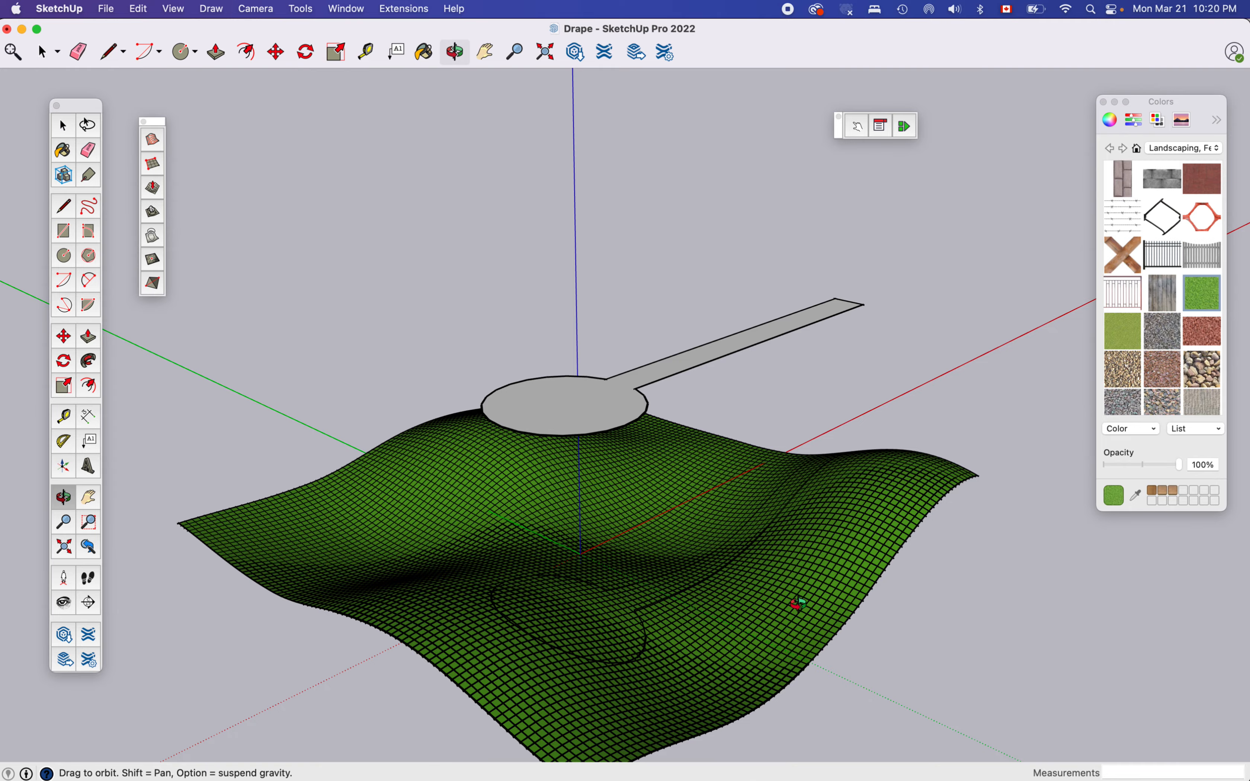
left_click_drag(772, 635, 759, 771)
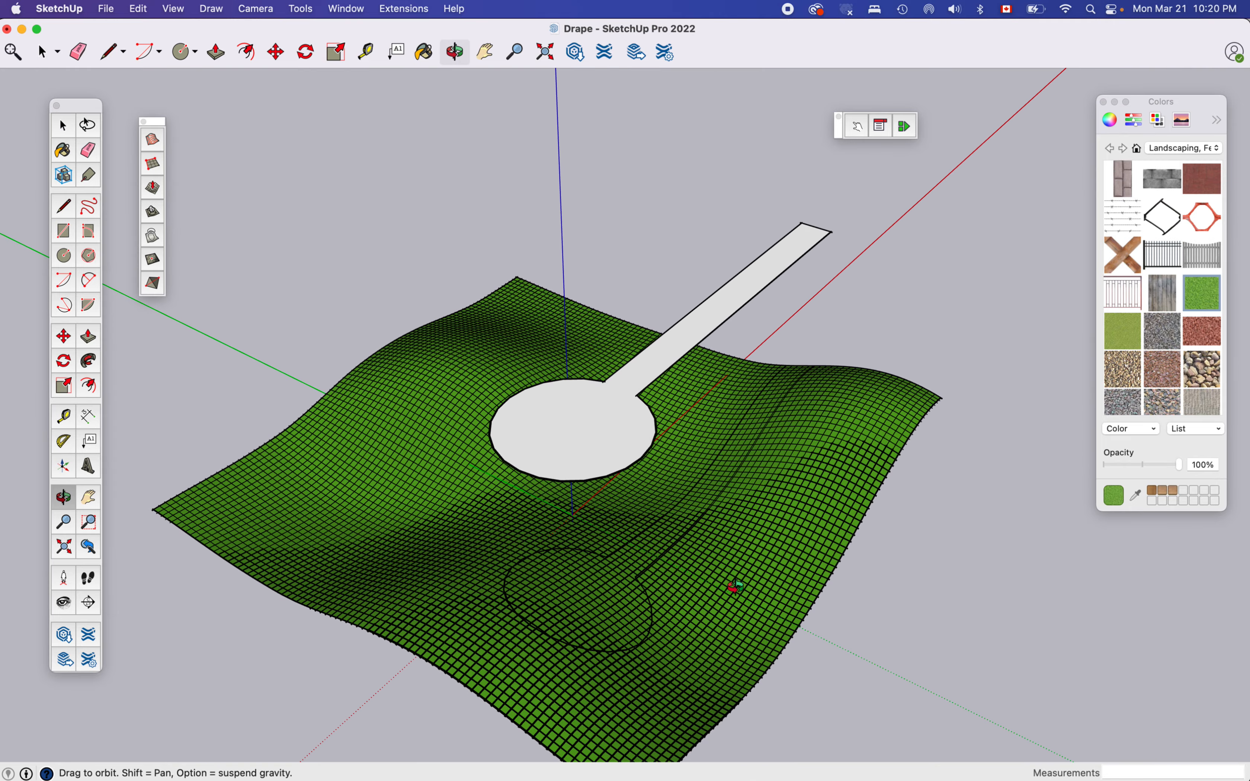
left_click_drag(735, 588, 696, 659)
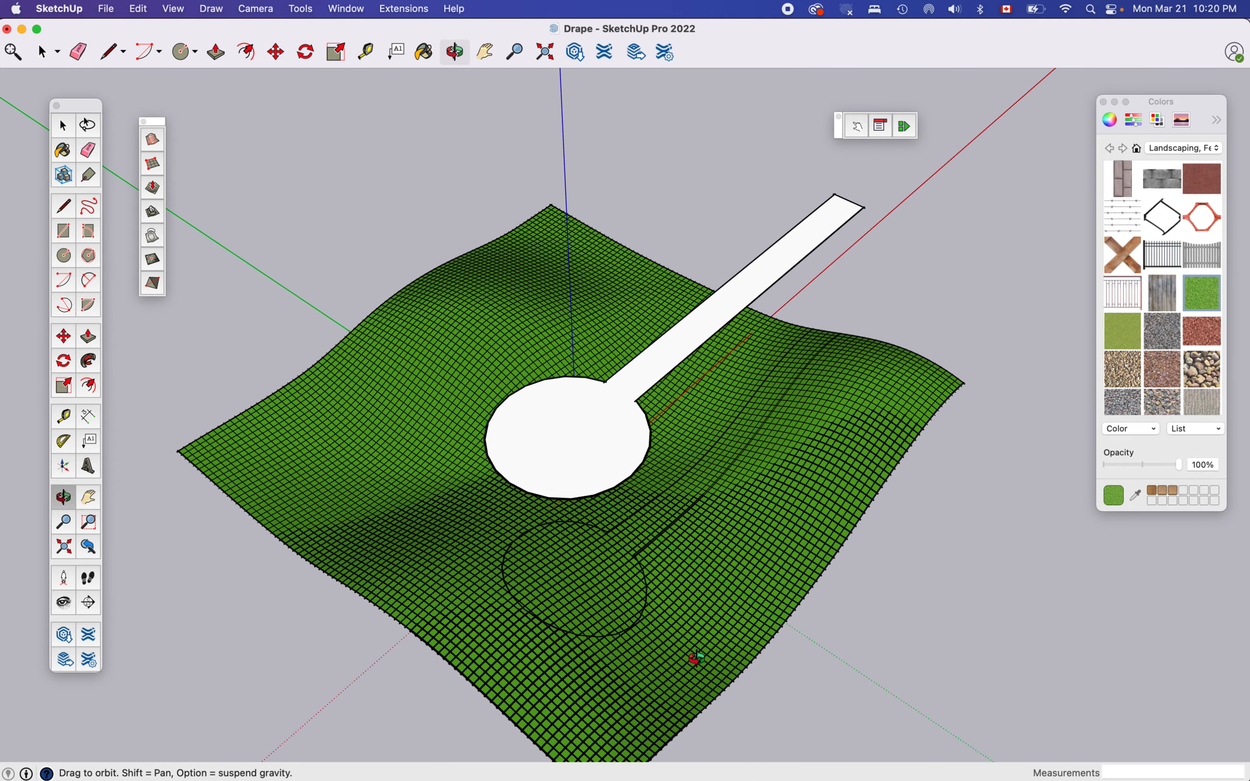
key("space")
double_click(778, 248)
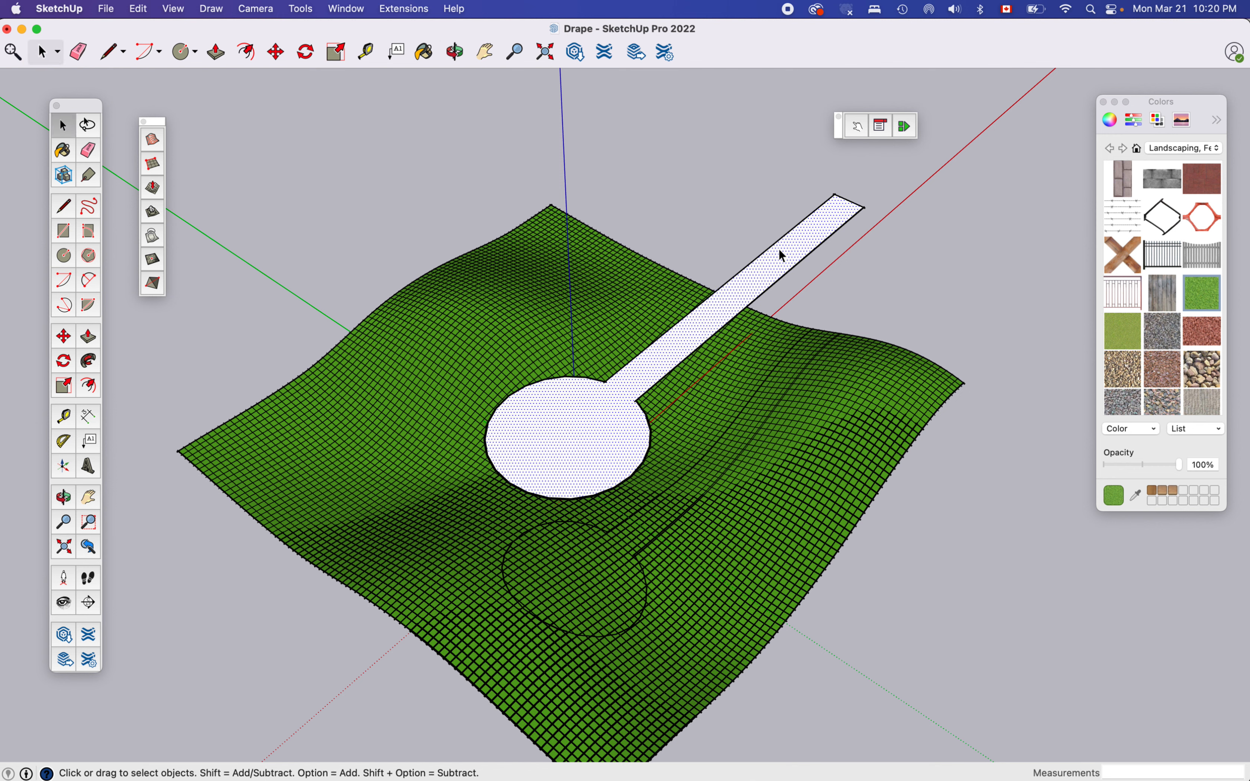
key("Delete")
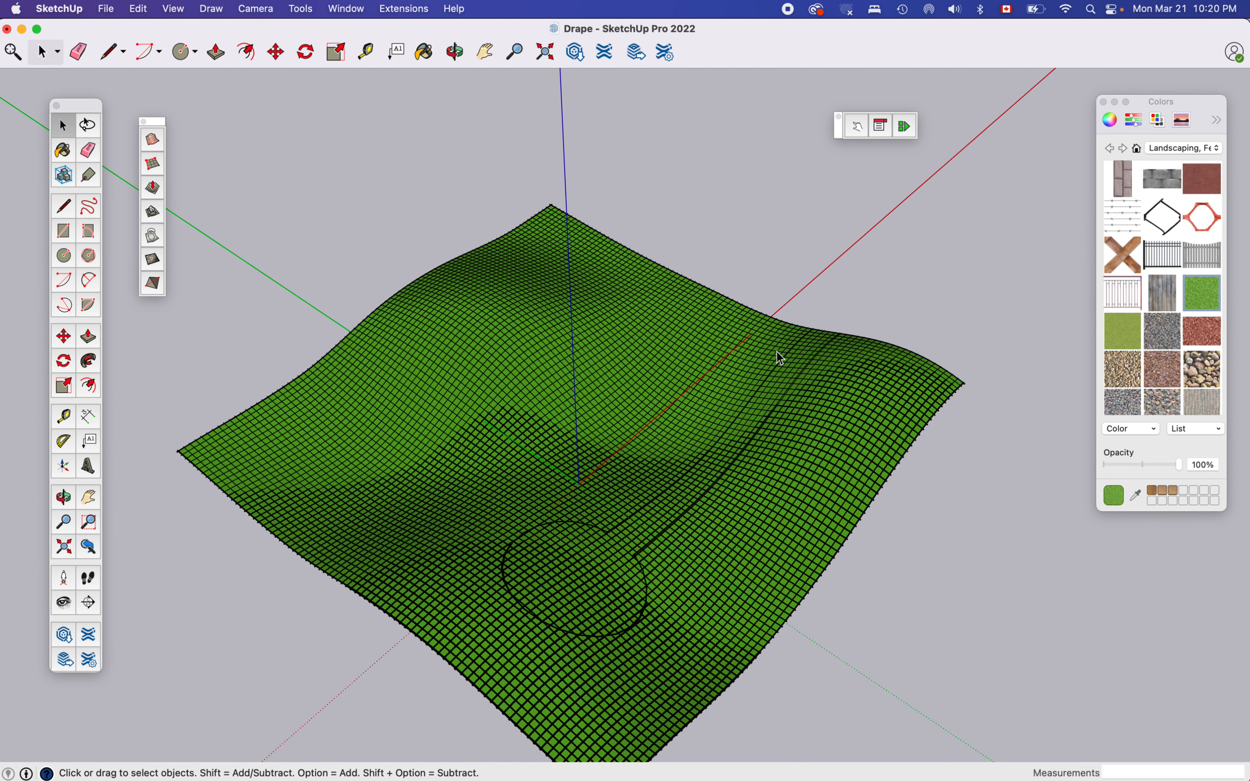
- Soften the terrain group's mesh edges with an angle between normals of 118 degrees and Smooth Normals enabled
left_click(812, 462)
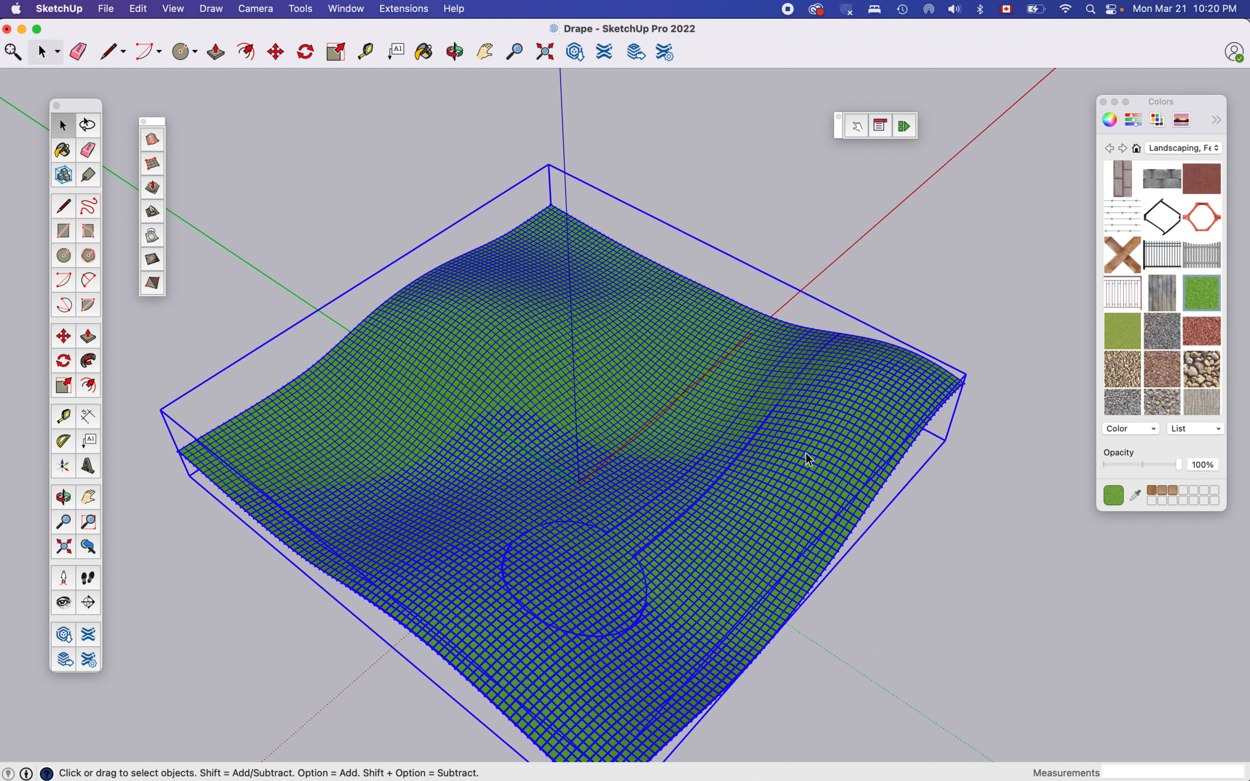
right_click(808, 454)
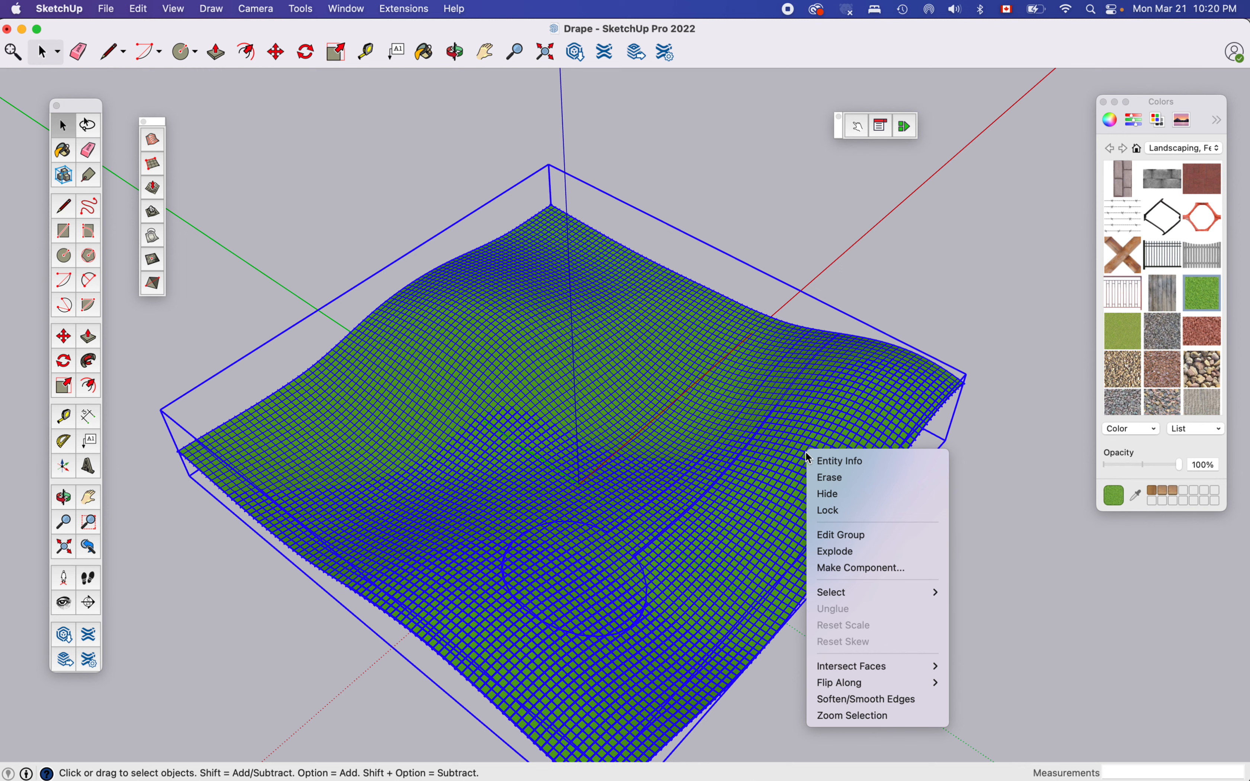
left_click(846, 700)
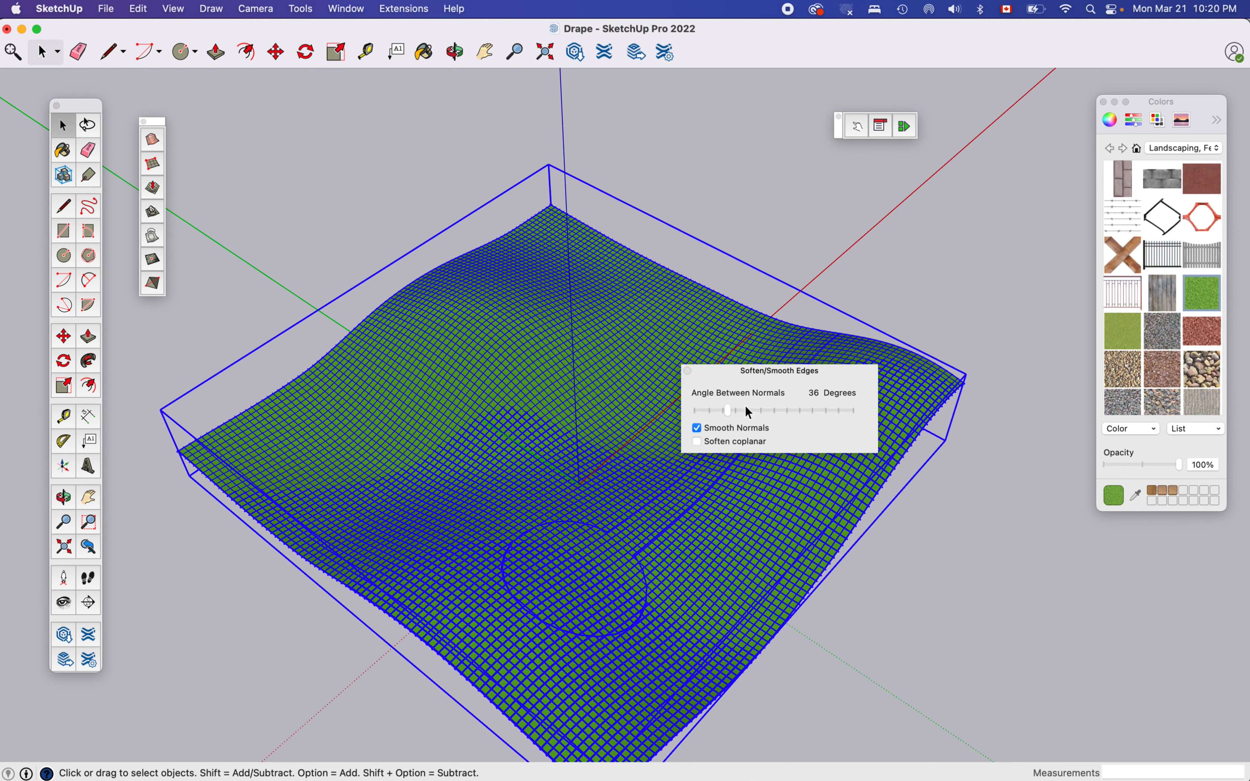
left_click_drag(730, 413, 784, 412)
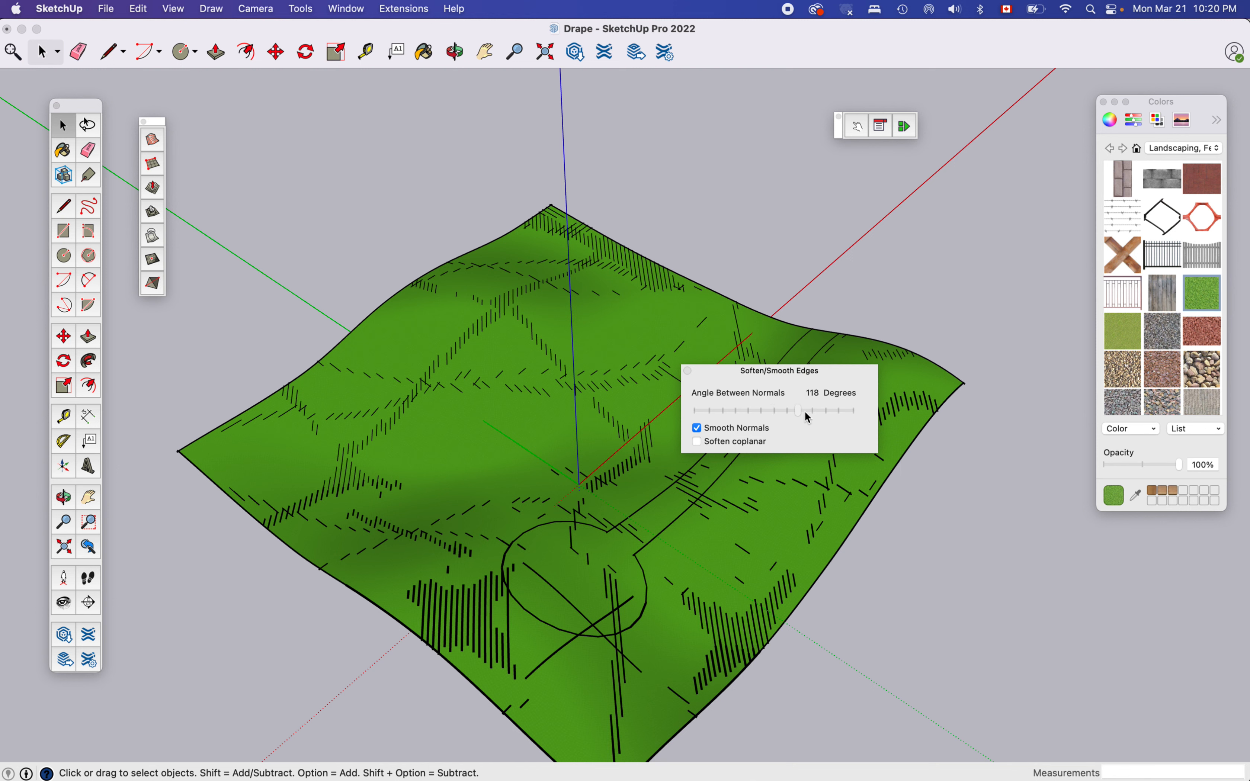
left_click(687, 371)
left_click(906, 296)
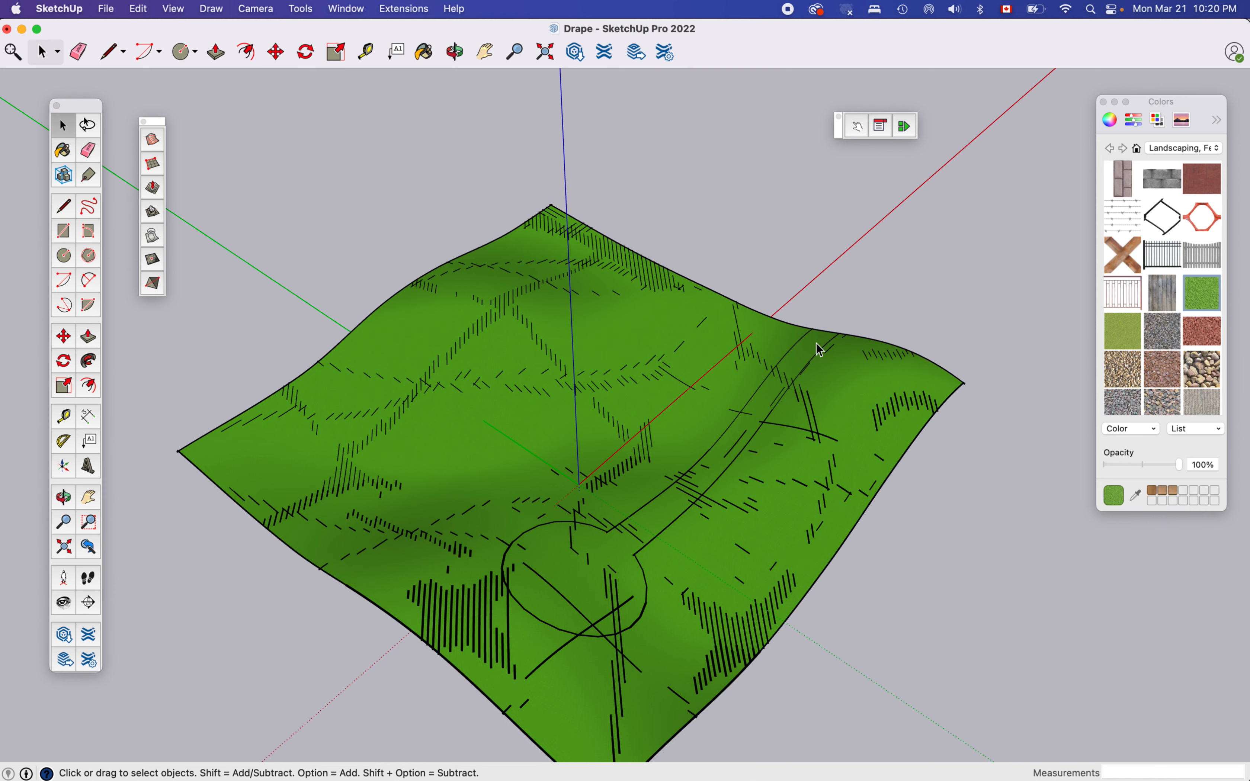
- Inside the terrain group, paint the connected draped path and circle with the grey-brown gravel material and leave the group
left_click(806, 357)
double_click(806, 358)
left_click(804, 357)
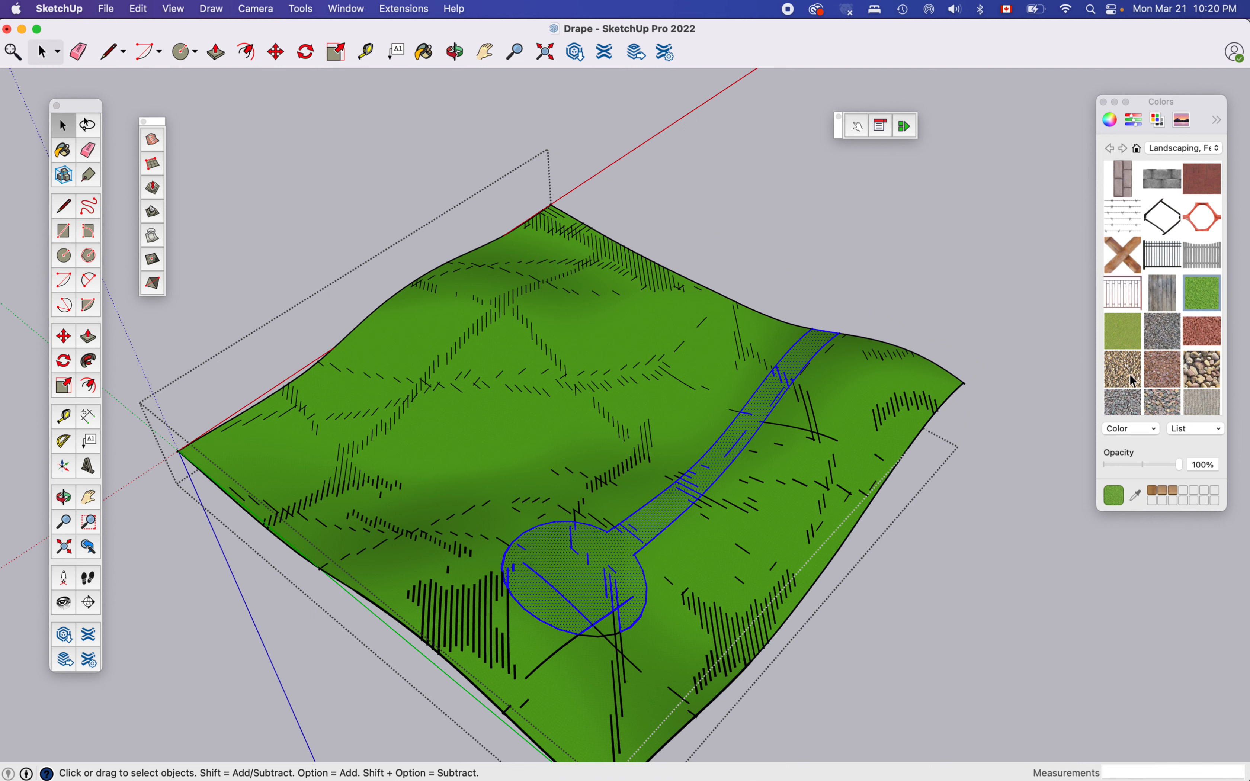
left_click(1171, 404)
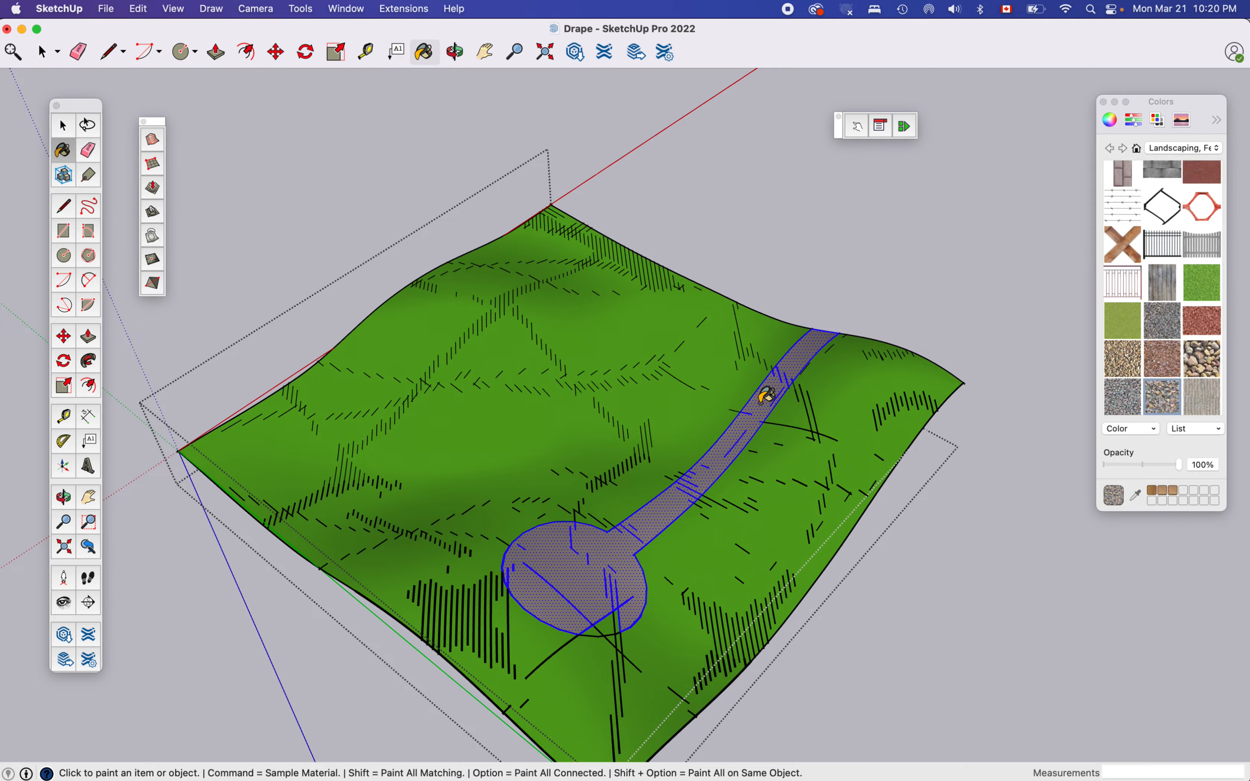
scroll(766, 395, "up", 15)
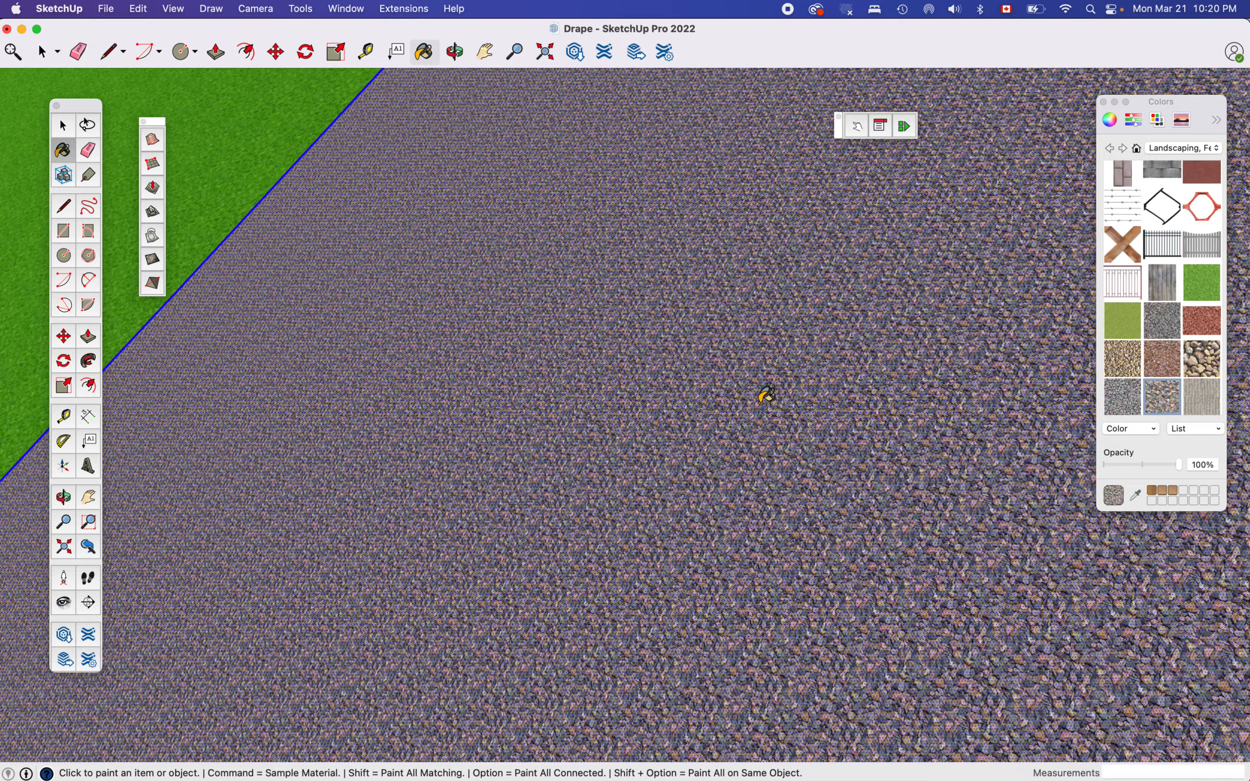
scroll(767, 395, "down", 12)
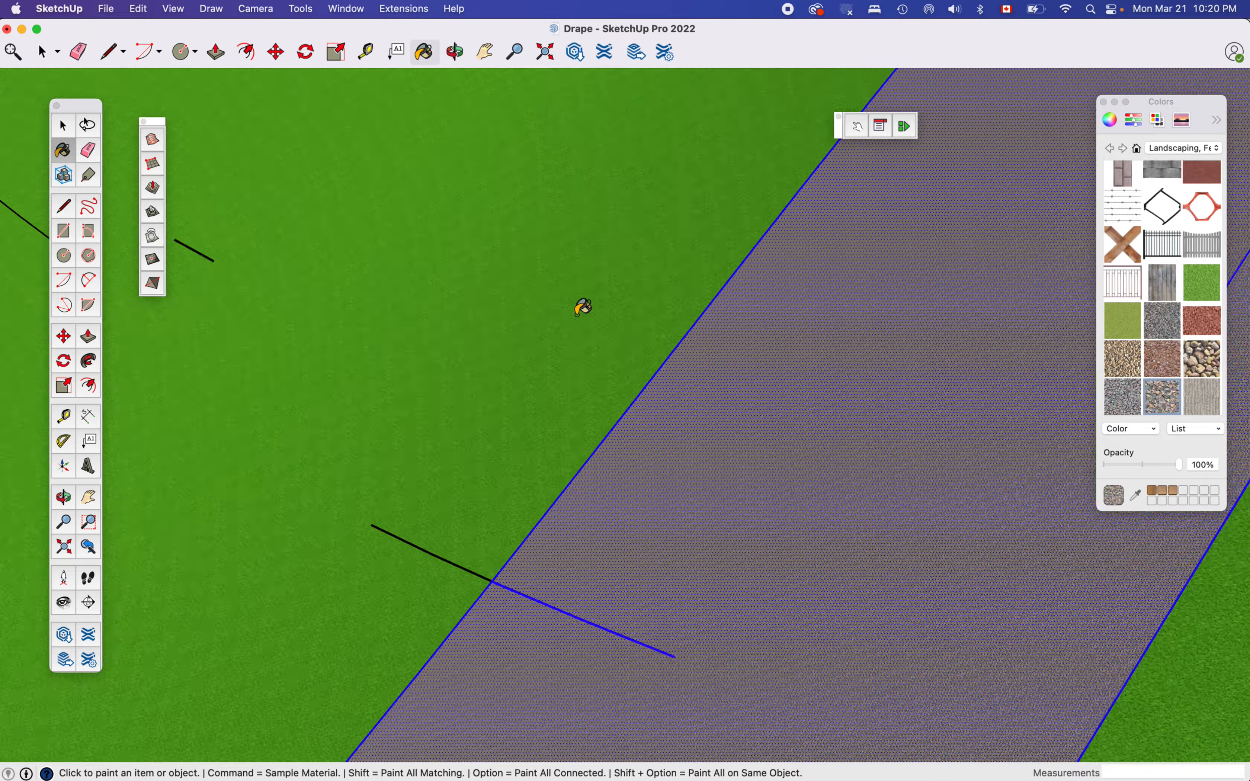
scroll(583, 307, "down", 15)
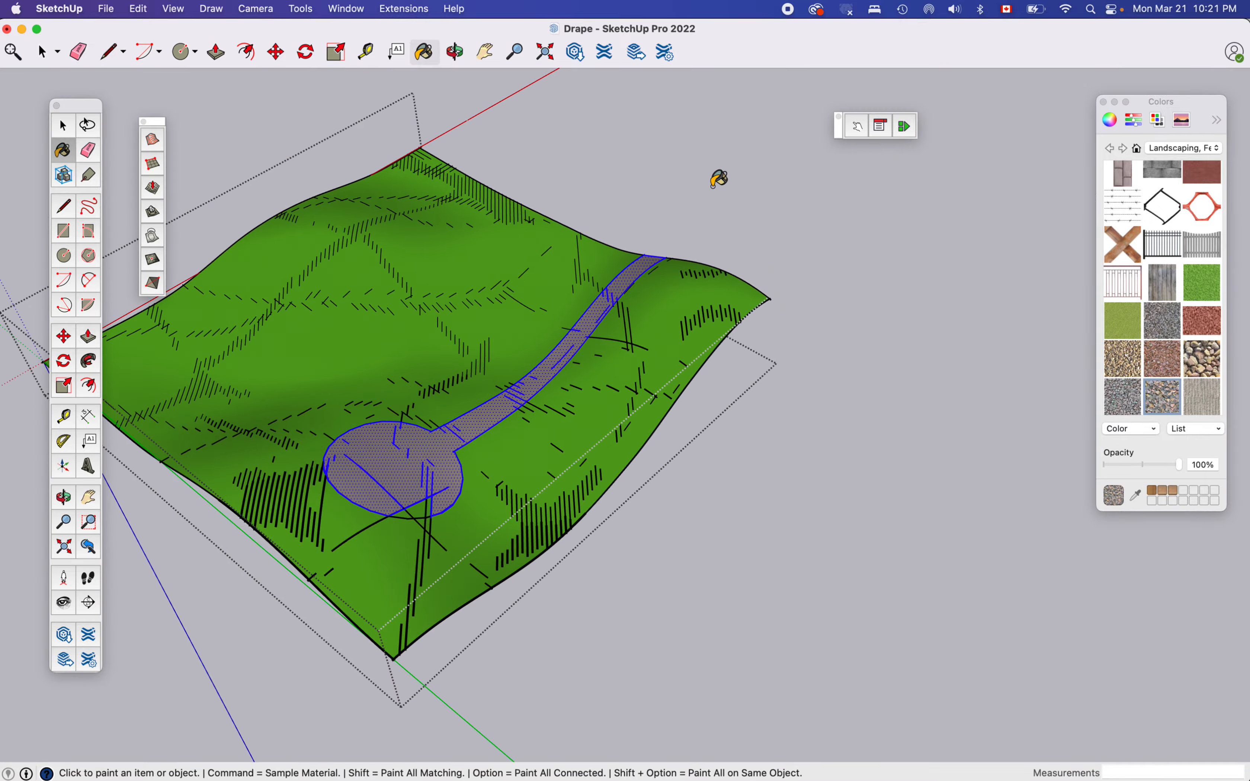
key("space")
left_click(712, 188)
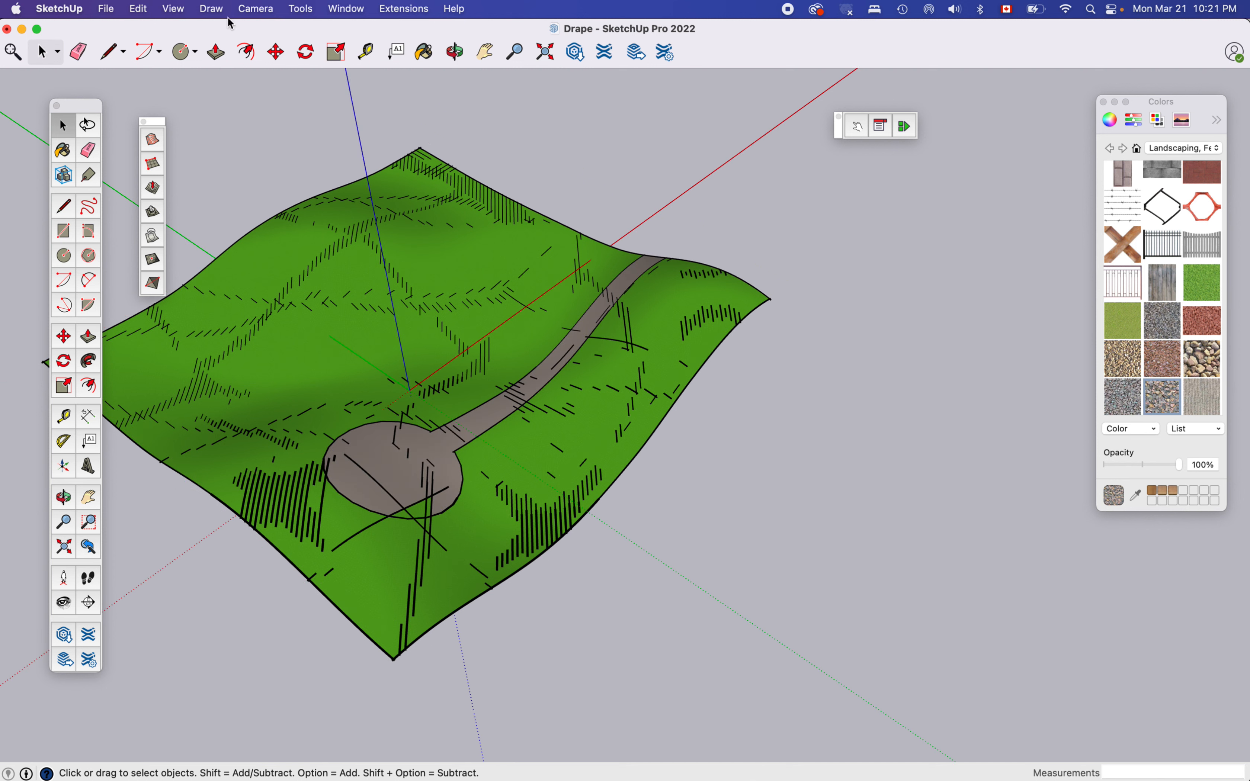
- Turn off the Edges display in the edge style so the leftover mesh lines are hidden
left_click(173, 9)
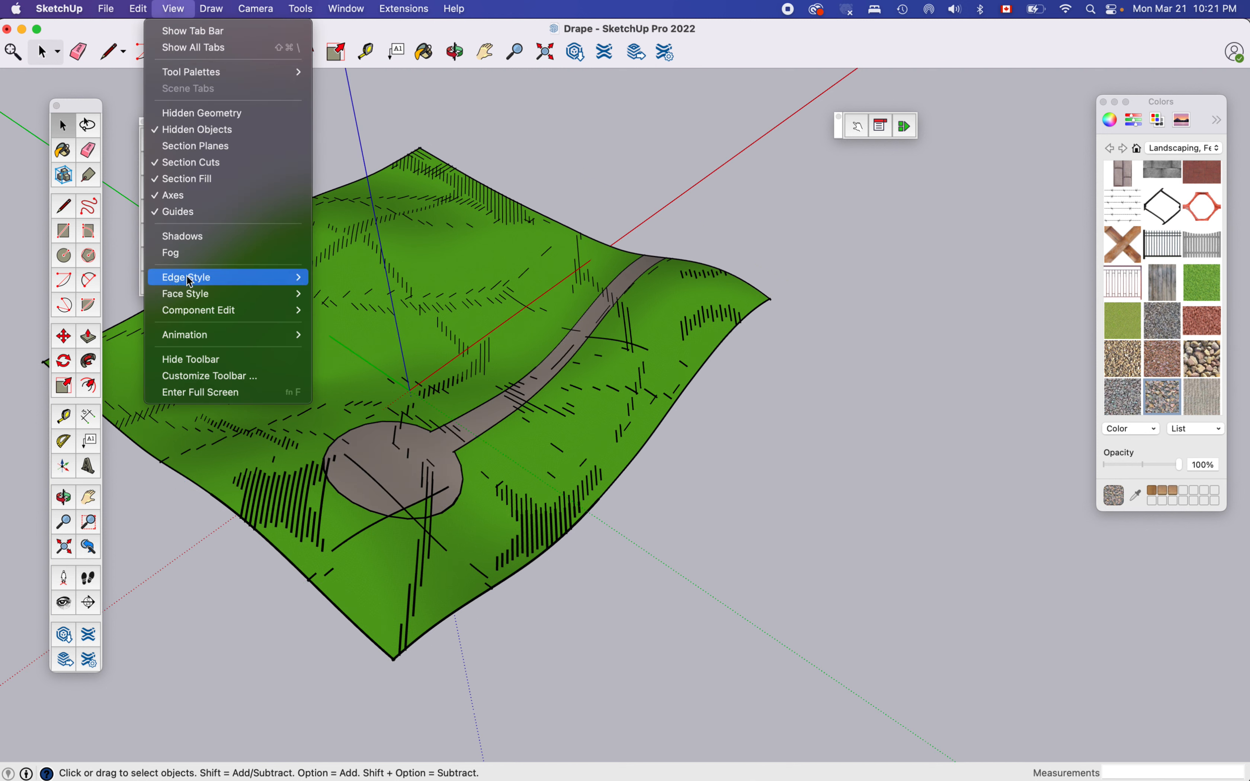
mouse_move(227, 277)
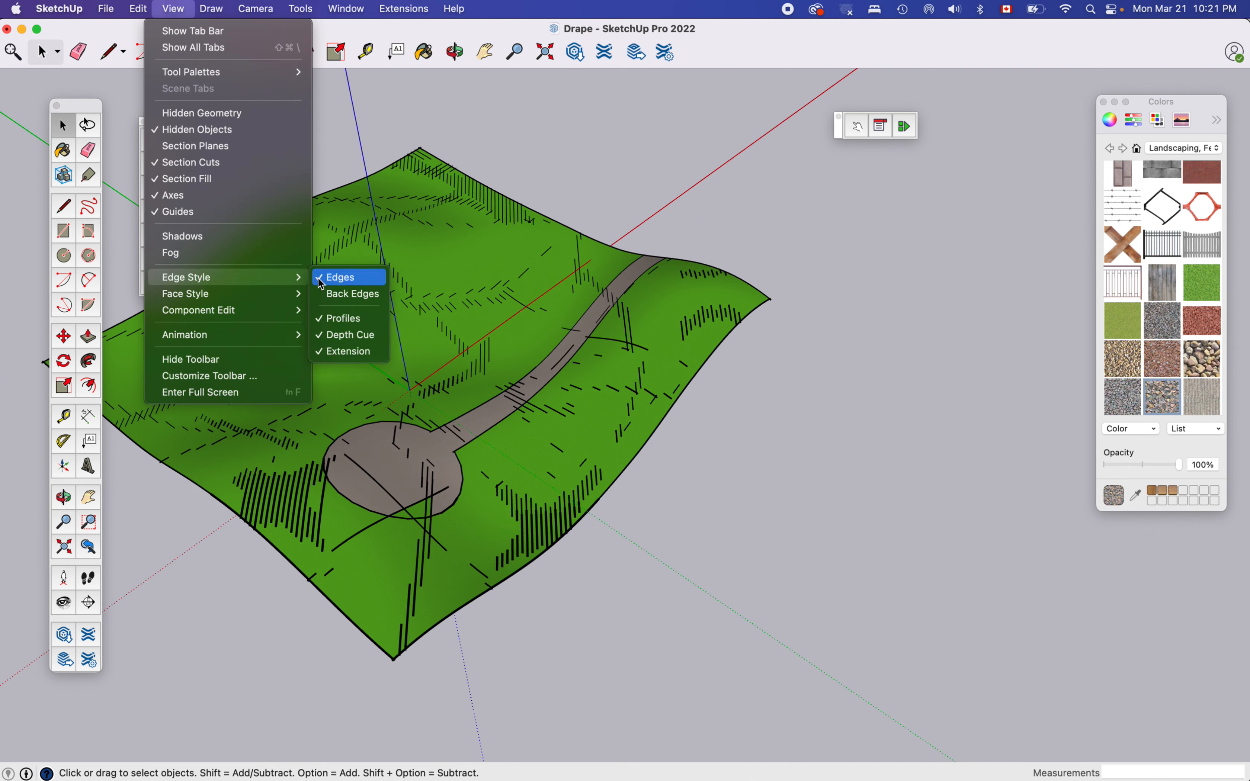
left_click(347, 279)
- Examine the gravel path and circle on the smoothed terrain, close up, from a distance and from another angle
scroll(428, 480, "down", 5)
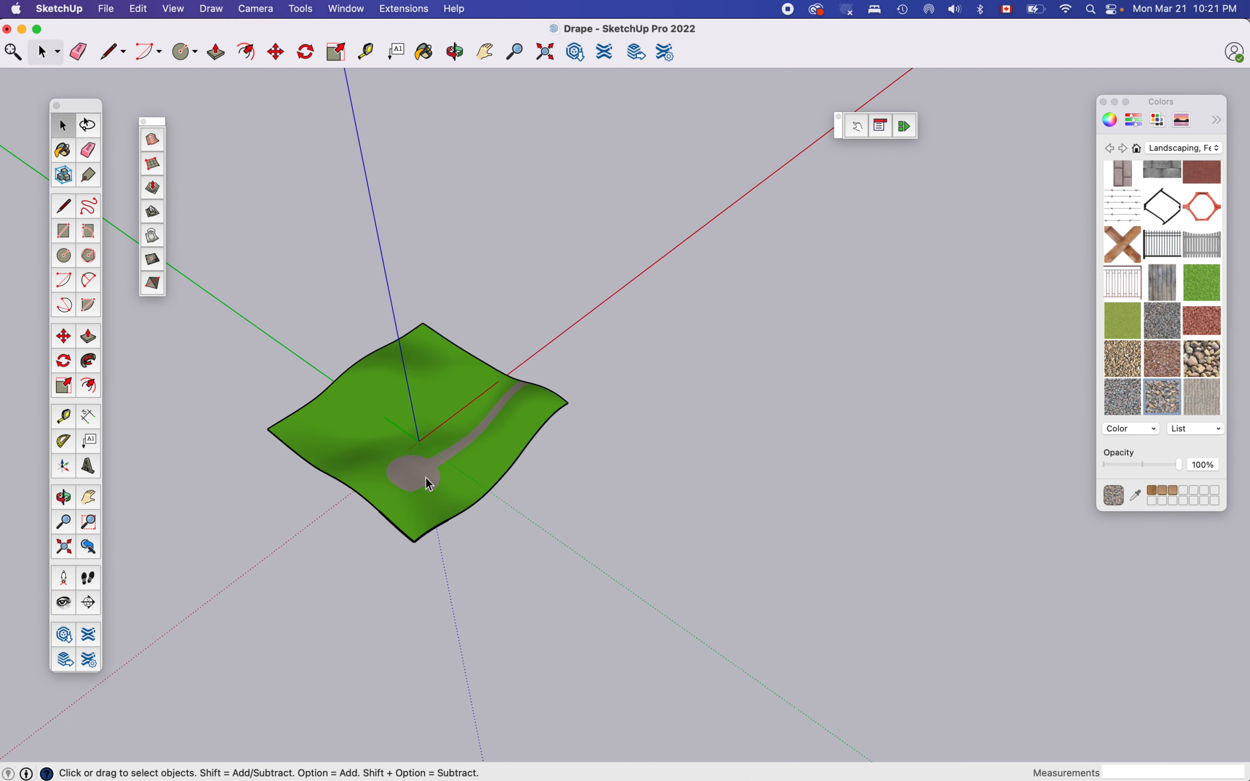
scroll(427, 481, "up", 10)
scroll(426, 481, "down", 4)
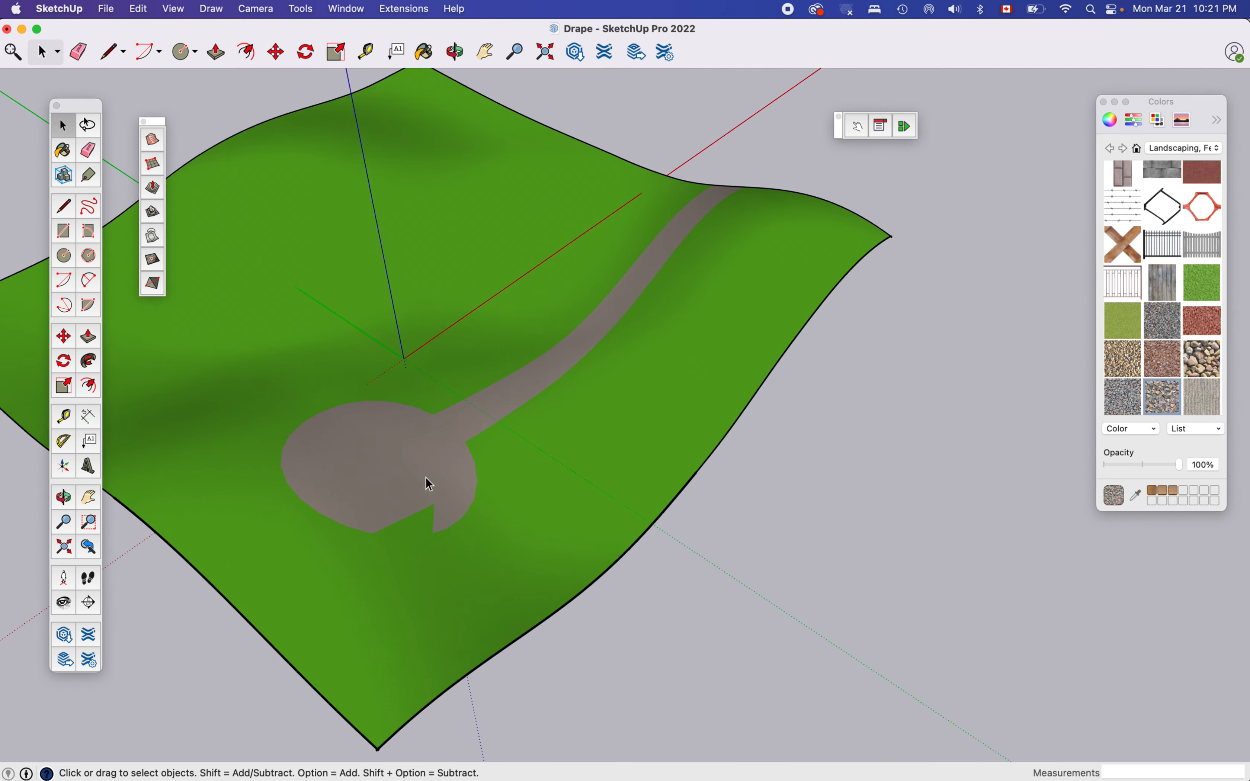
scroll(429, 483, "down", 2)
key("o")
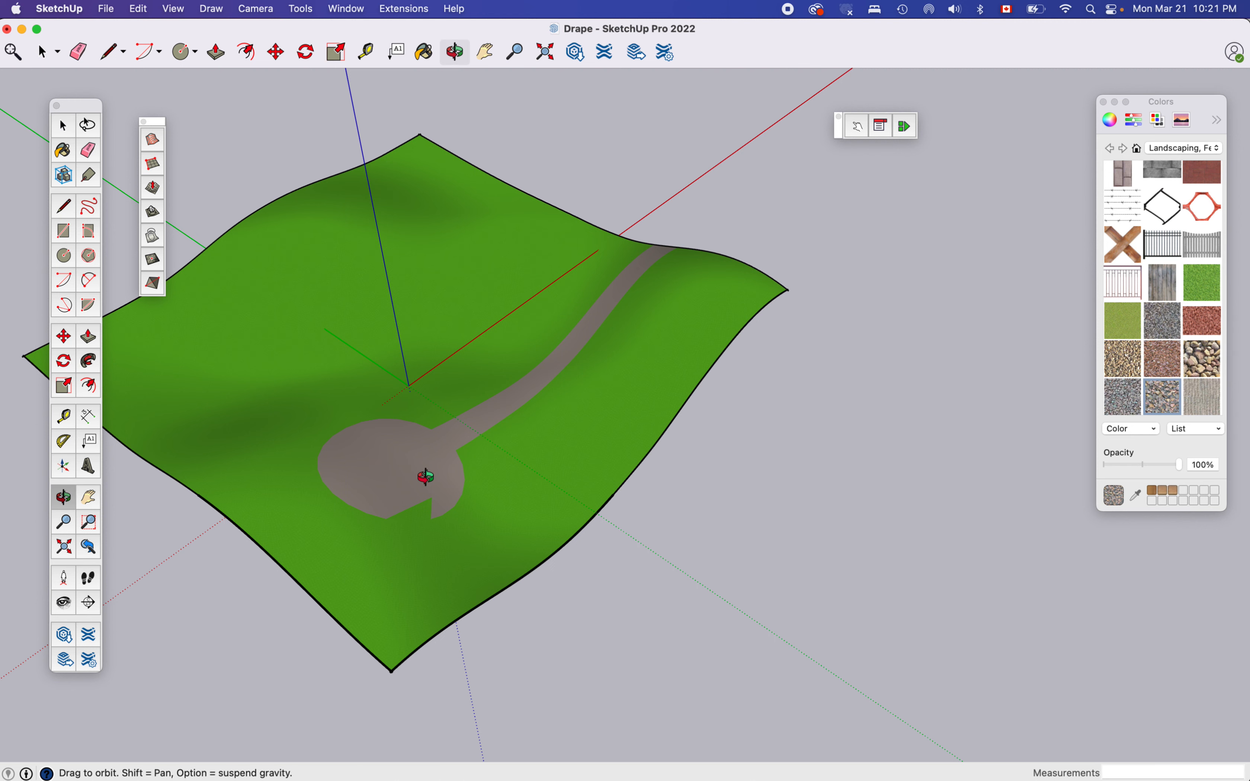
left_click_drag(425, 477, 650, 540)
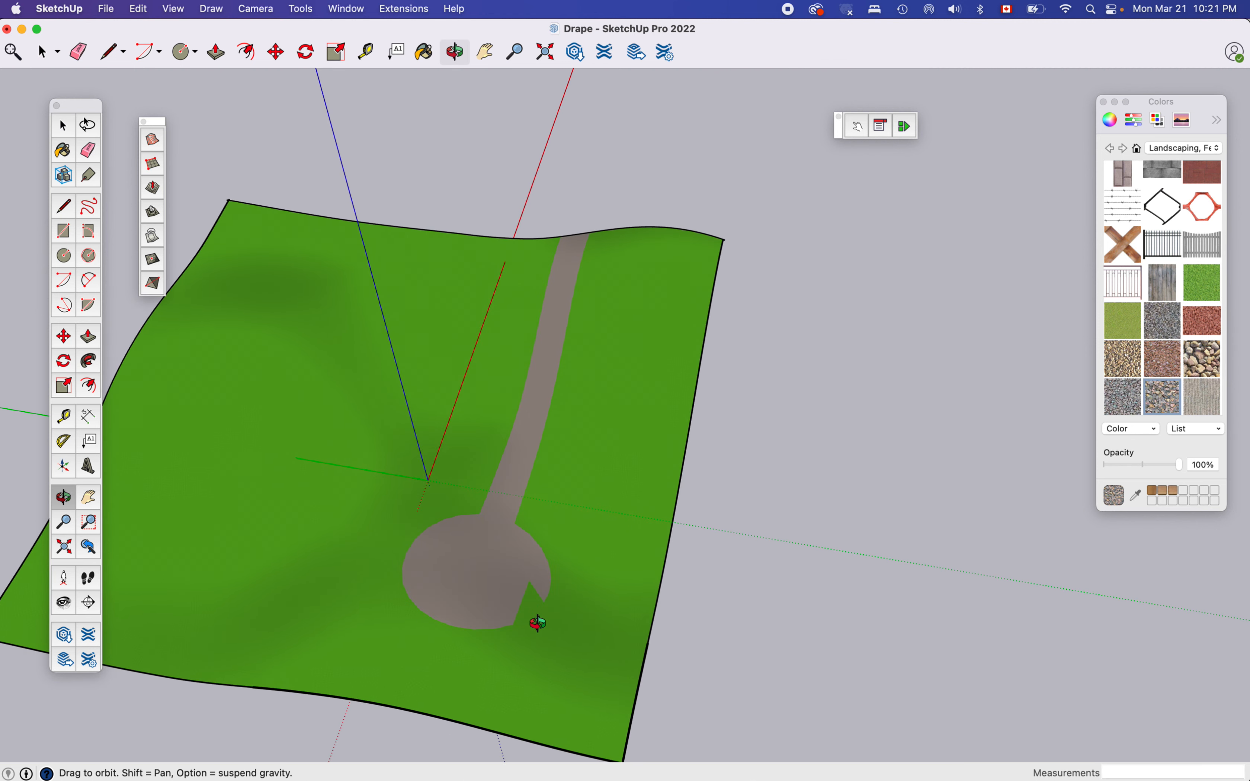
scroll(537, 623, "up", 3)
scroll(537, 623, "down", 8)
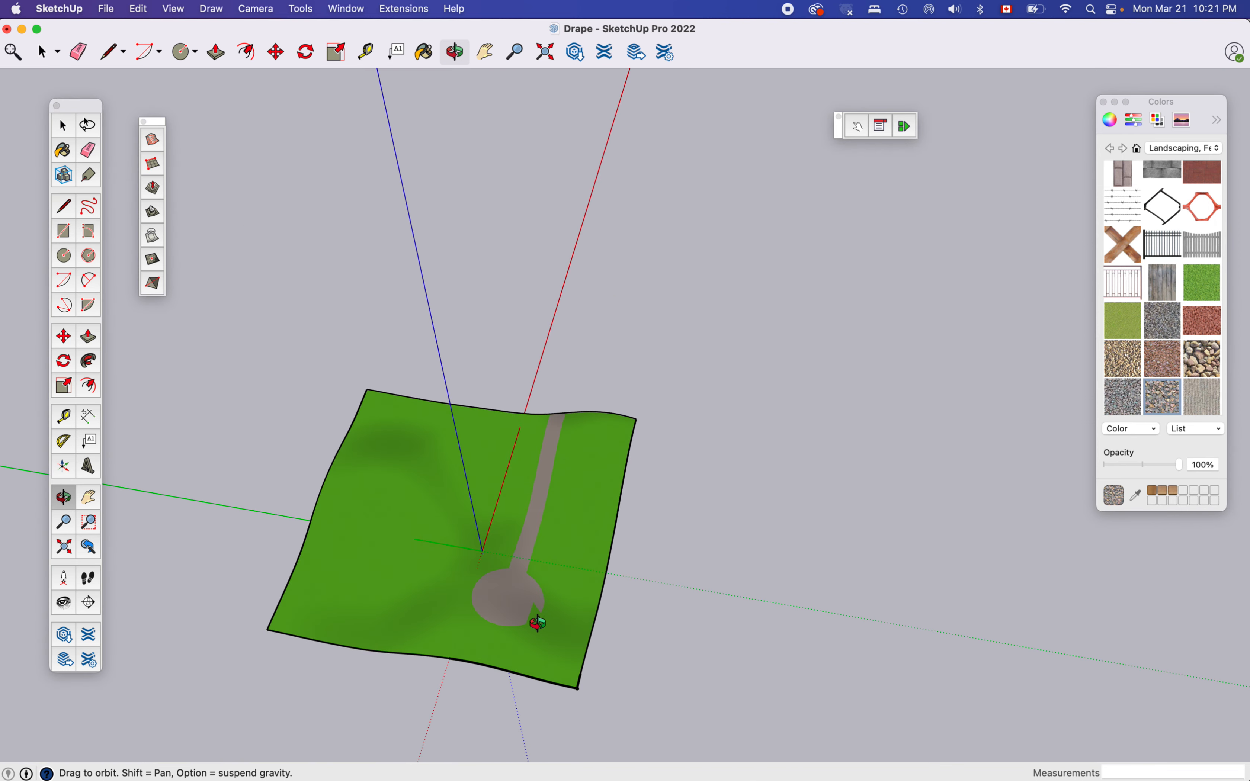